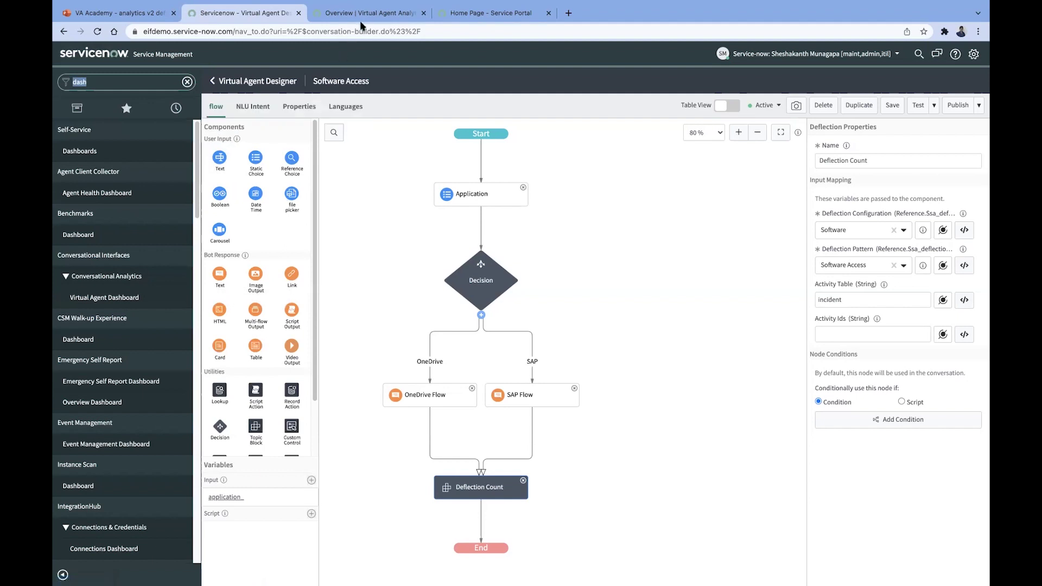
Step: Open the Virtual Agent Analytics overview and examine the Deflection Count for the Software configuration
left_click(369, 13)
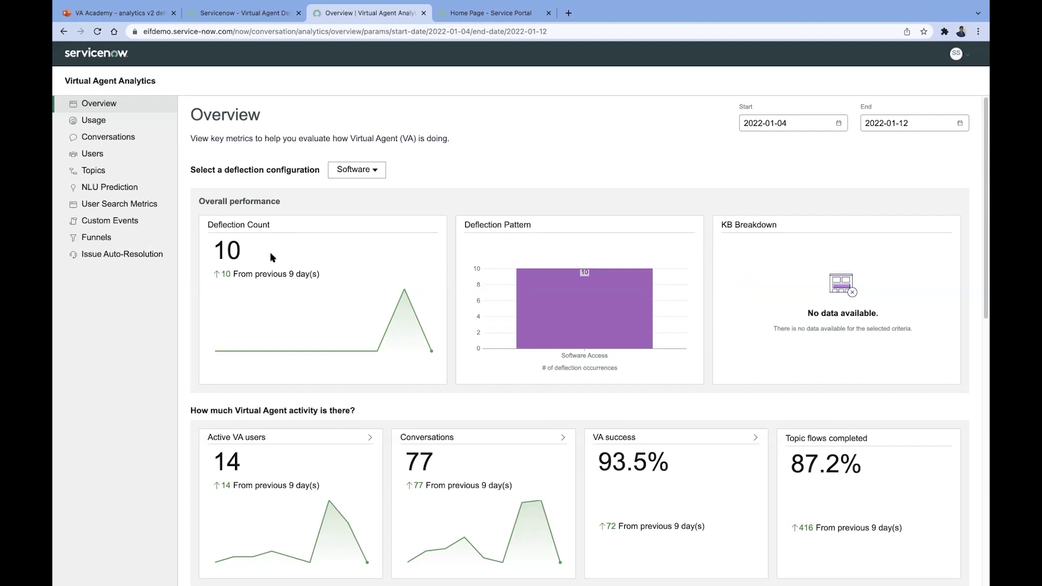
mouse_move(213, 228)
left_click_drag(233, 251, 218, 250)
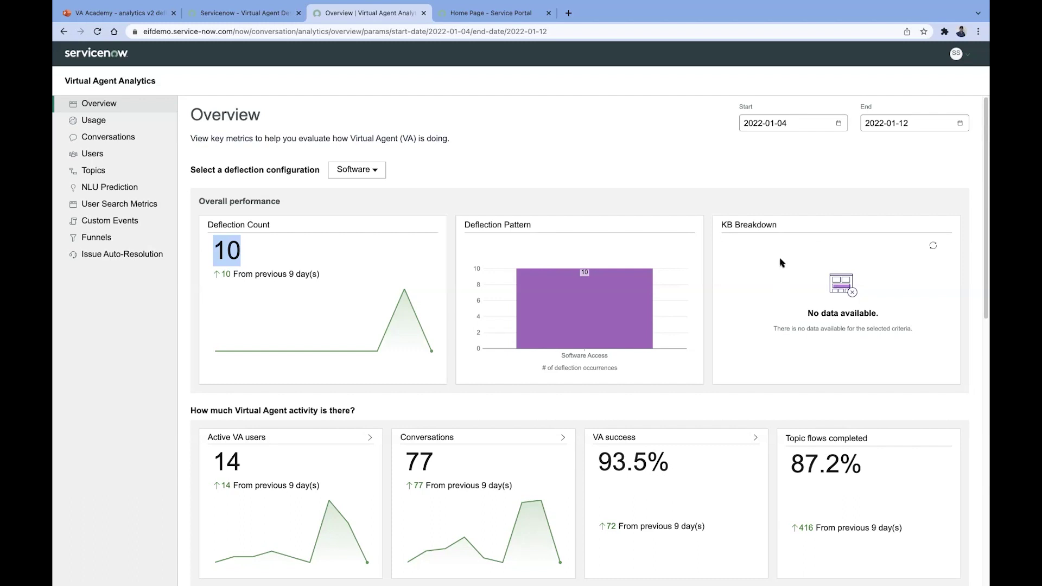
Step: Switch the deflection configuration to VA Default and compare its pattern and KB breakdown charts with the patterns on the Deflection Metrics slide
left_click(374, 174)
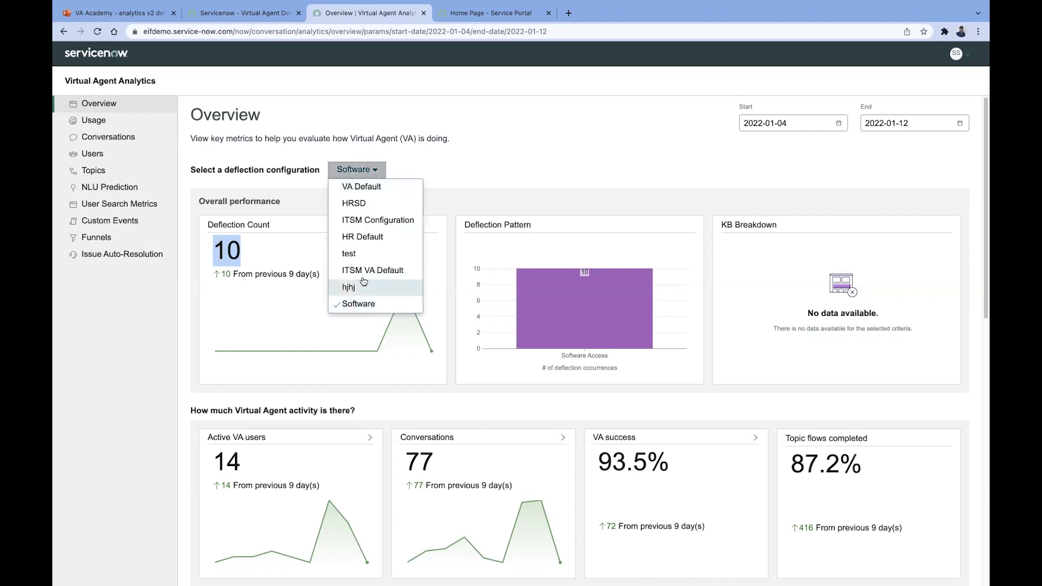
left_click(383, 189)
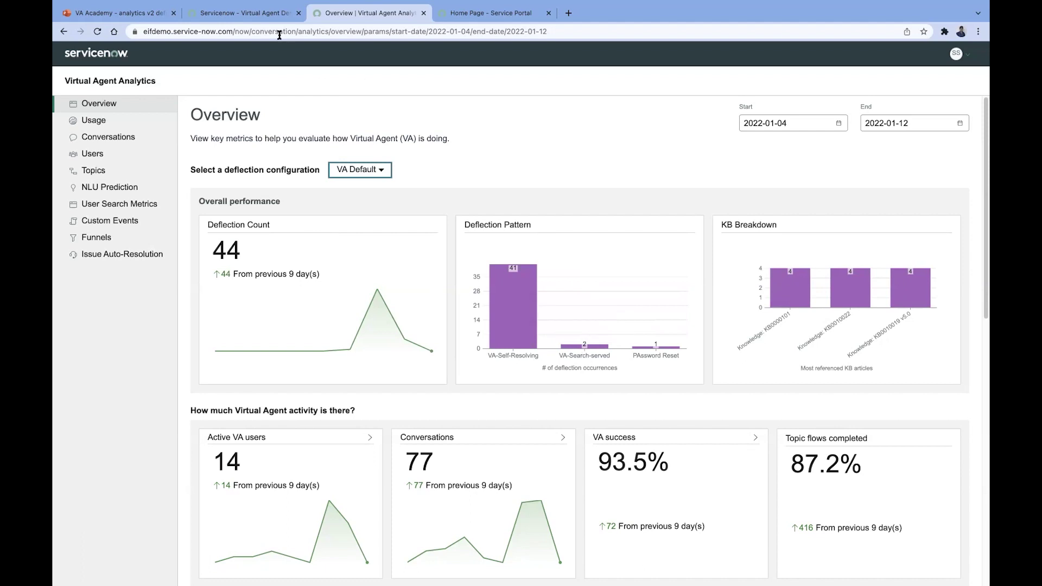
mouse_move(137, 2)
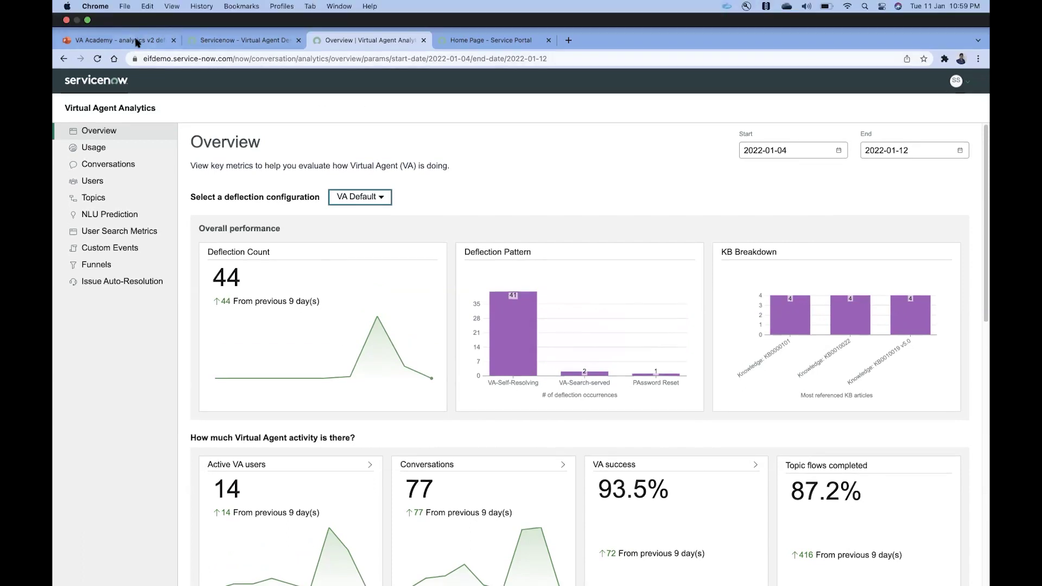
left_click(137, 46)
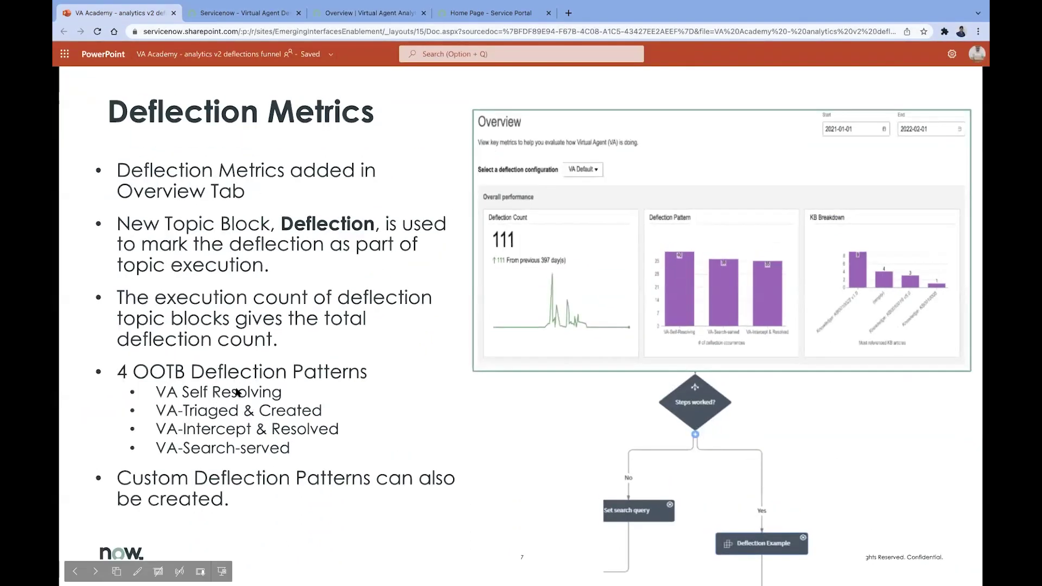
left_click(378, 20)
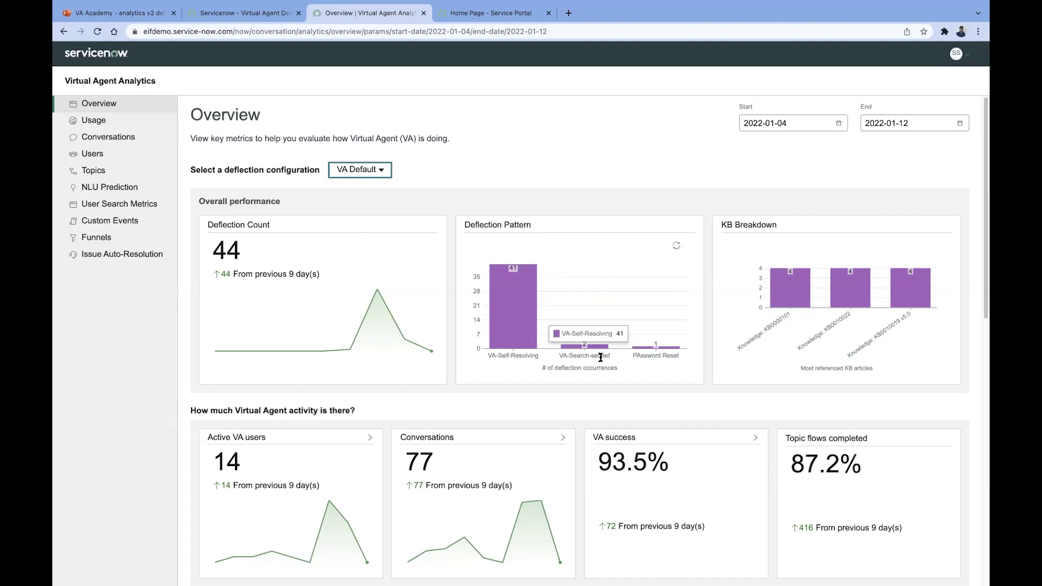
mouse_move(513, 281)
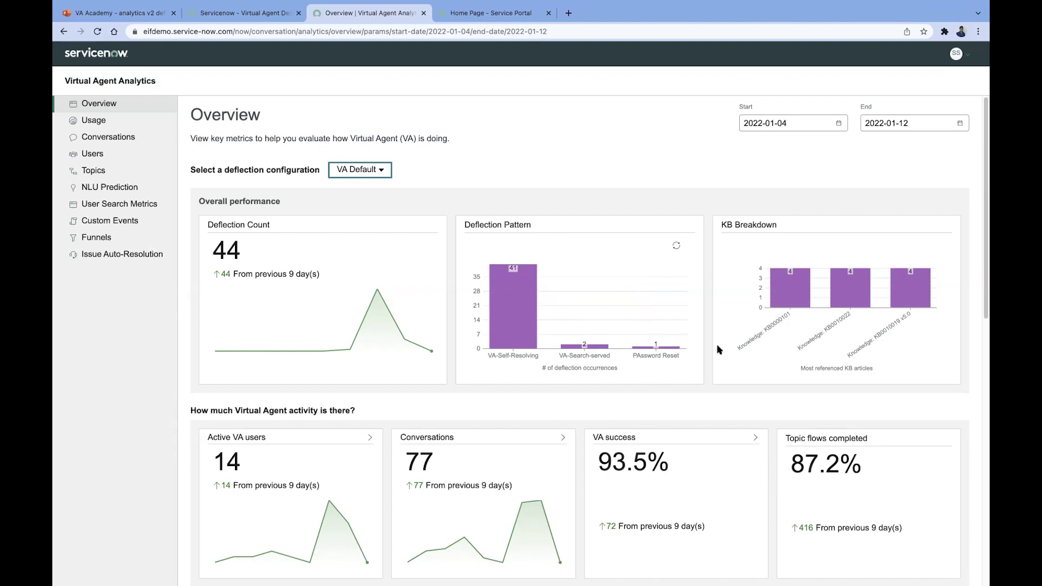
mouse_move(807, 267)
mouse_move(778, 289)
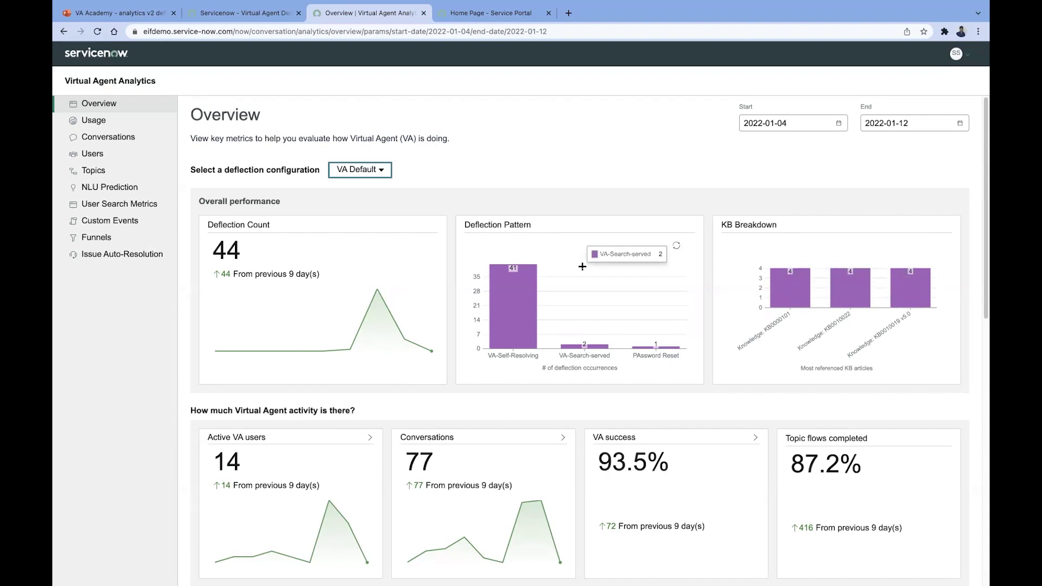
Step: Set the deflection configuration back to Software and check its Deflection Count
left_click(375, 170)
left_click(359, 303)
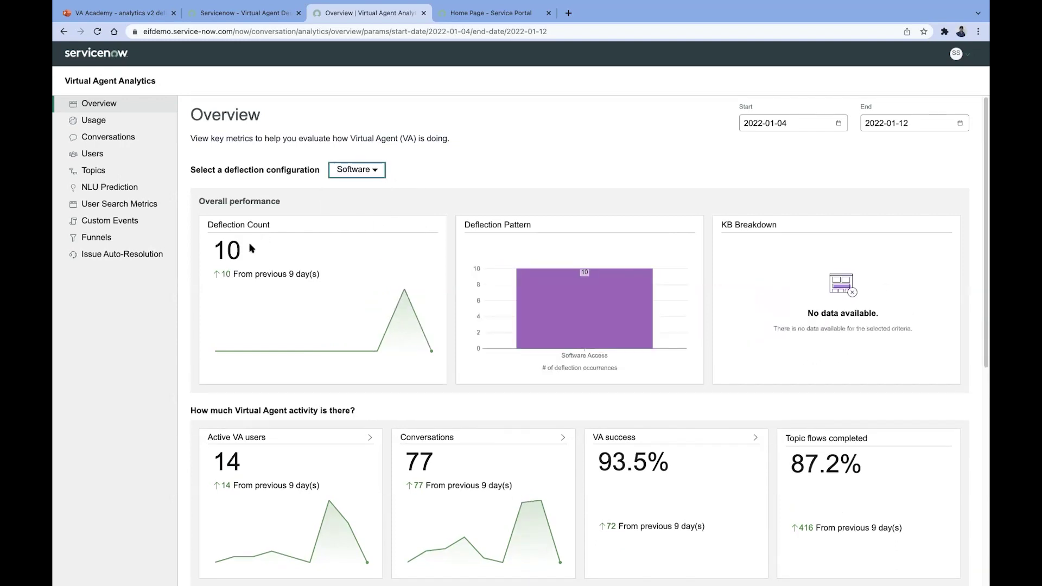
Step: In the Service Portal's Virtual Agent chat, answer No to further assistance and start a new conversation
left_click(470, 15)
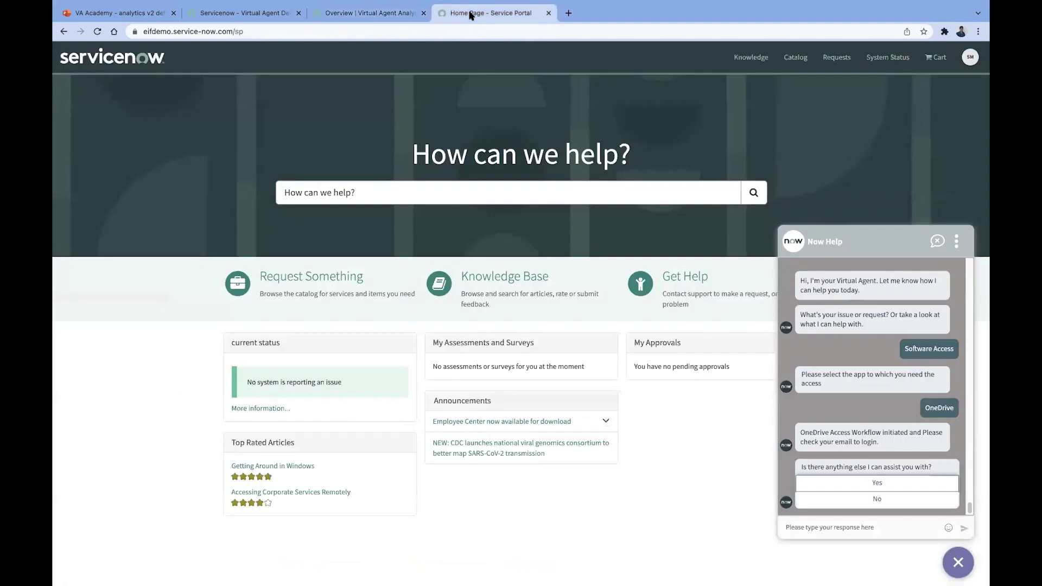
left_click(855, 500)
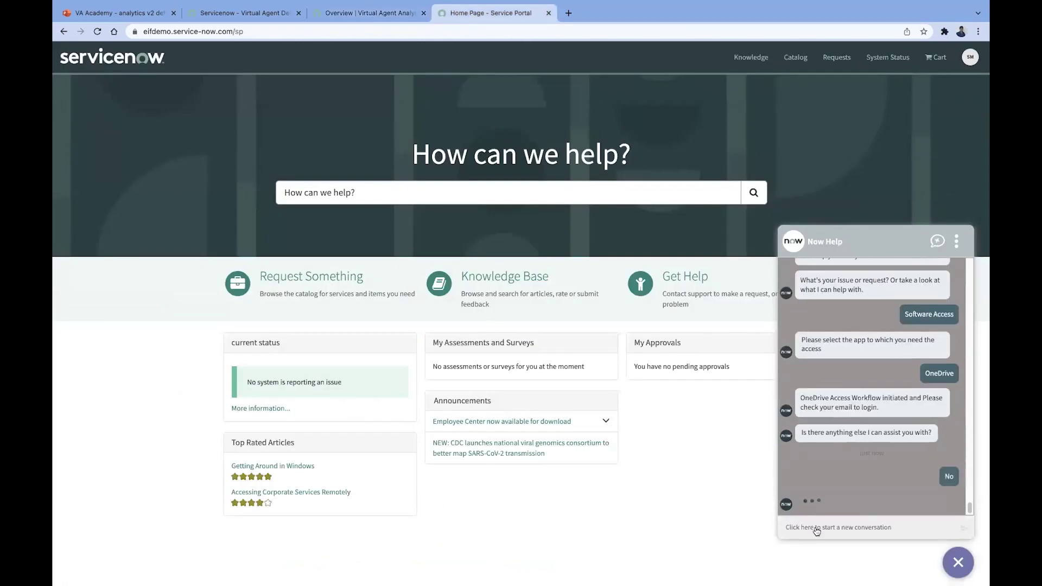
left_click(817, 527)
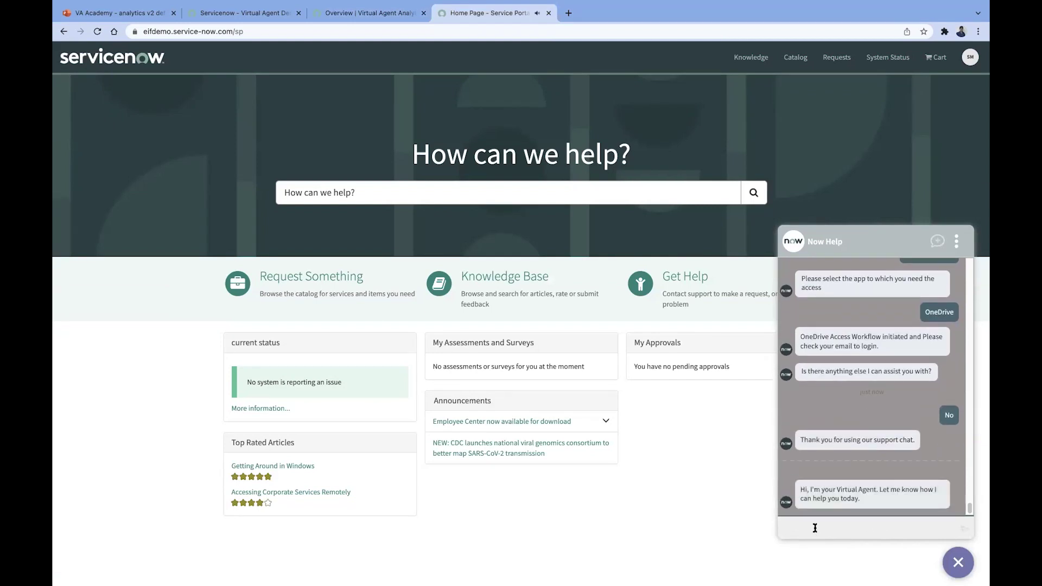
Step: Choose the Software Access topic from all chat topics, request access to OneDrive, and read the agent's reply
left_click(859, 497)
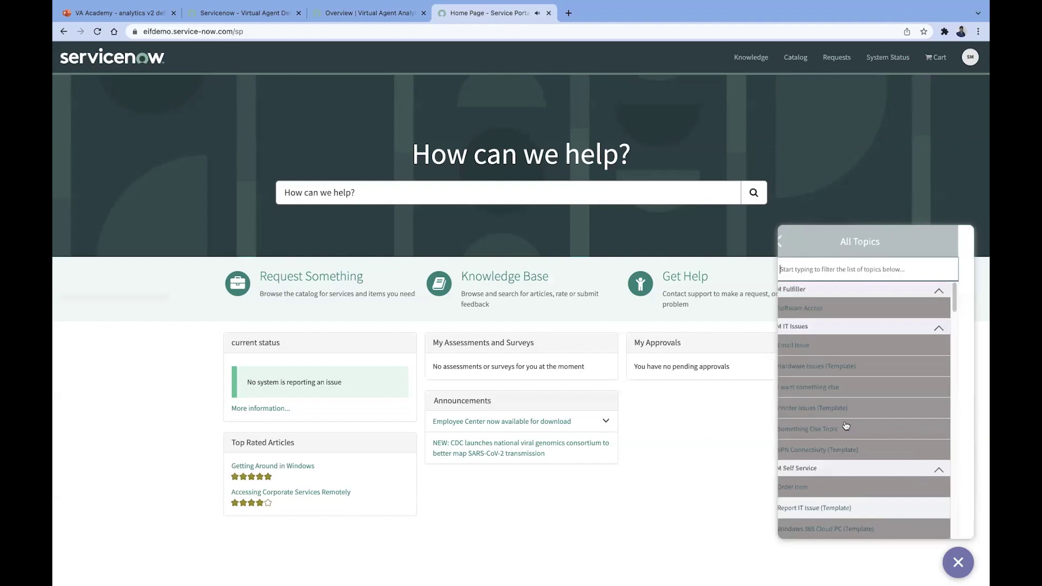
left_click(826, 309)
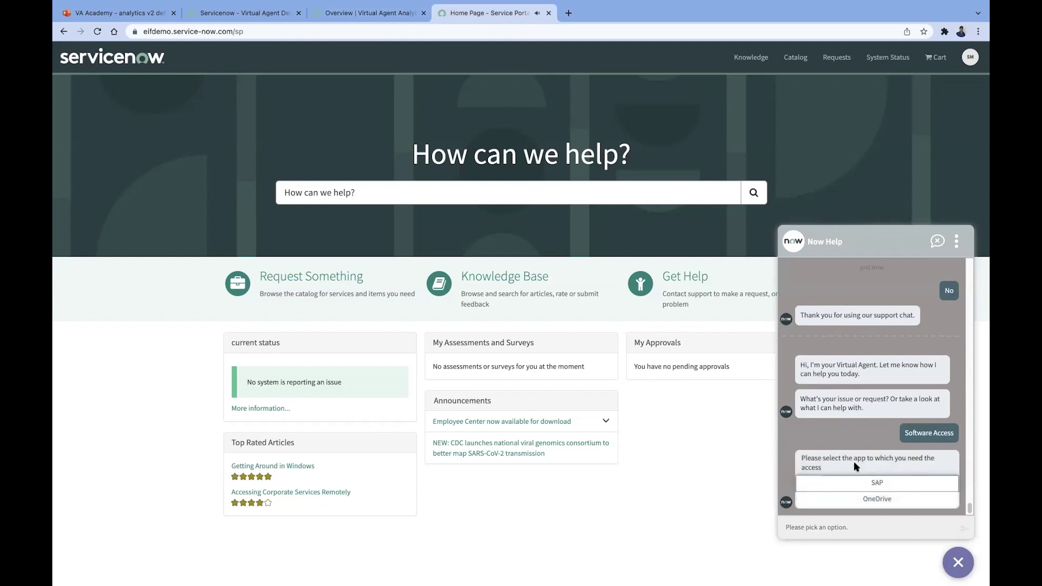
left_click(877, 499)
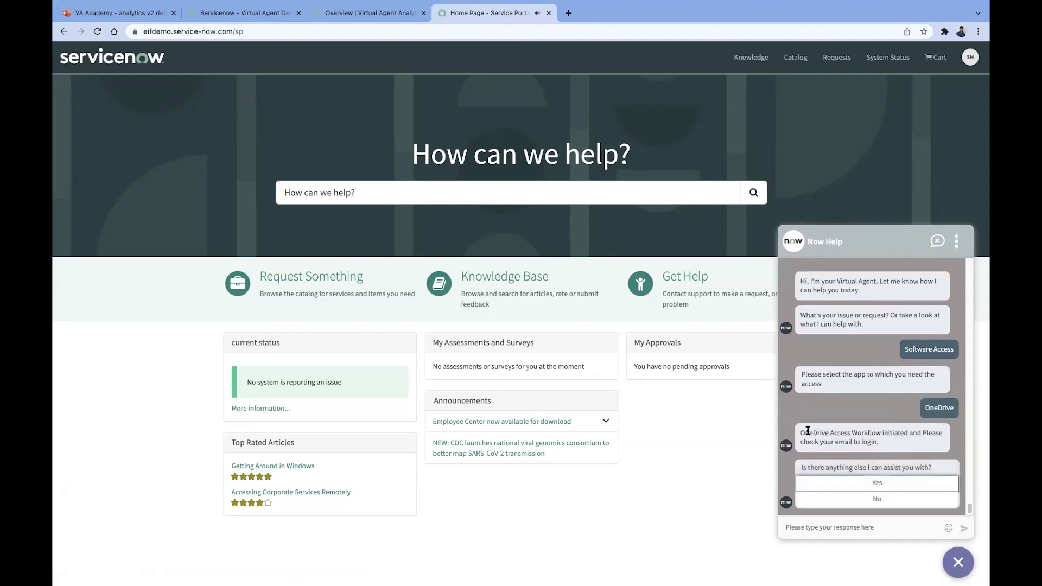
left_click_drag(798, 433, 876, 441)
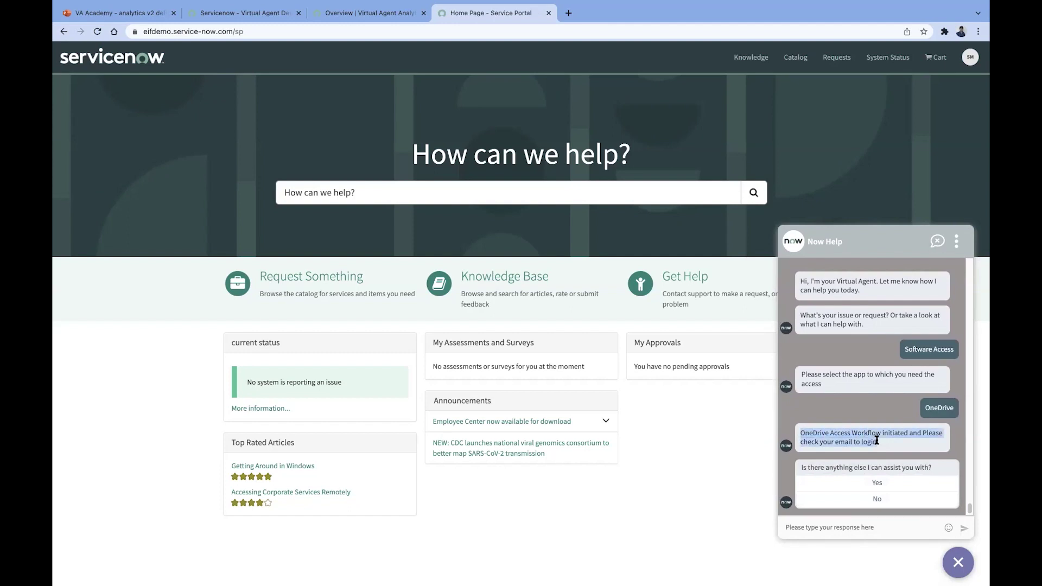
left_click_drag(848, 504, 802, 433)
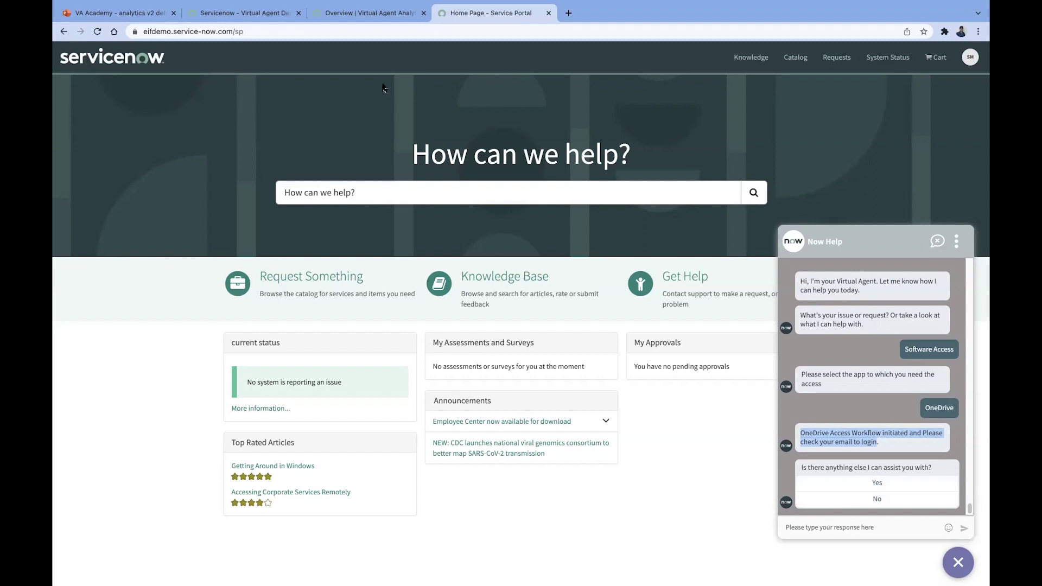
Step: Reload the Virtual Agent Analytics overview, select the Software deflection configuration, and check the updated Deflection Count
left_click(359, 14)
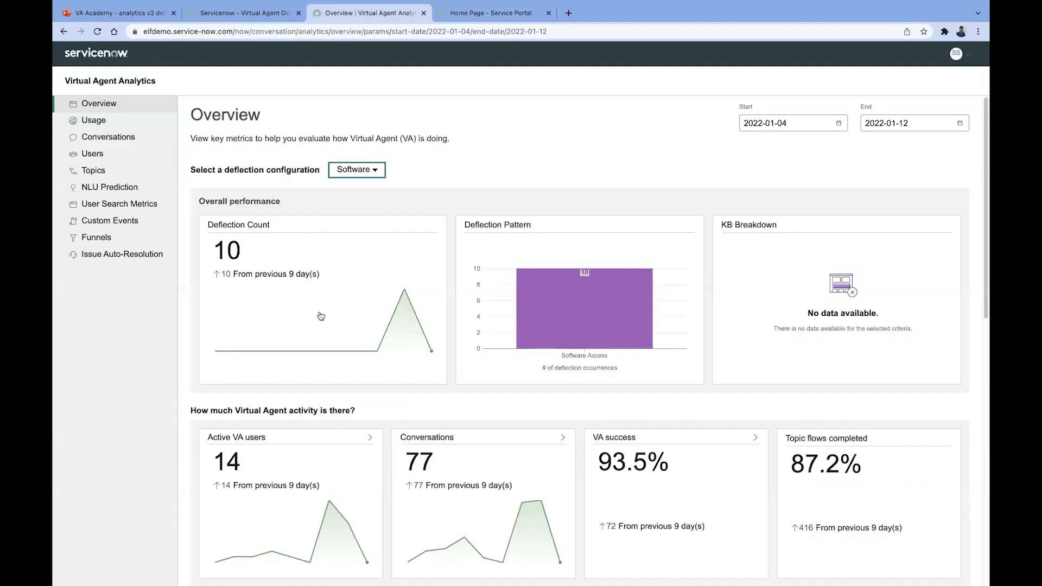
left_click(320, 31)
key("Return")
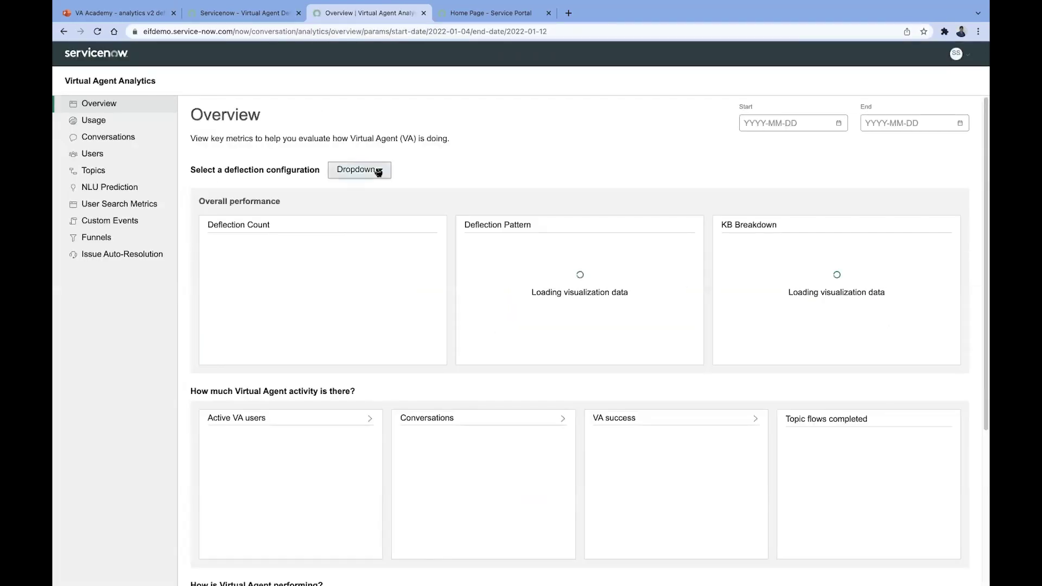
left_click(379, 171)
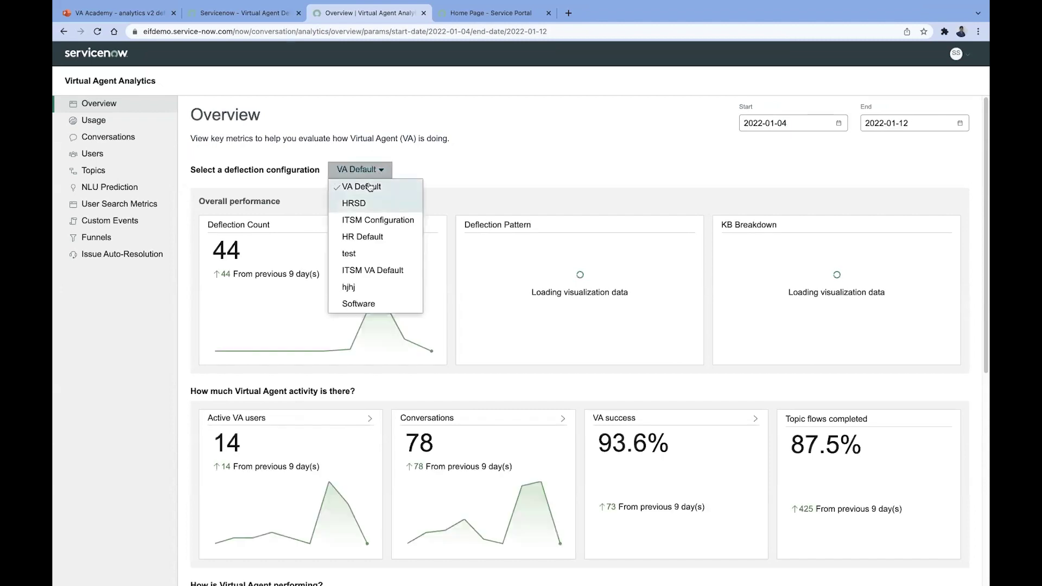
left_click(374, 306)
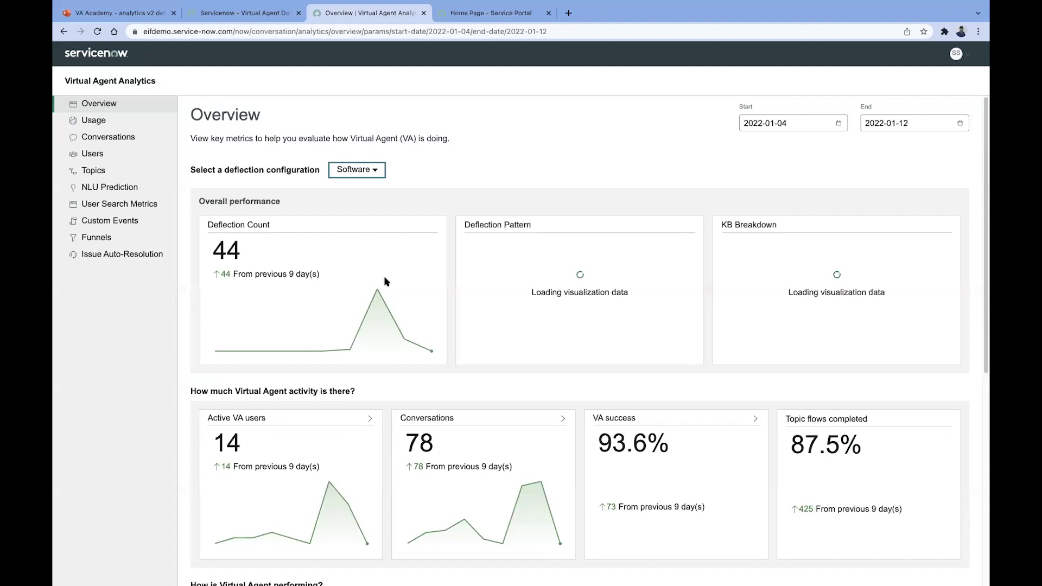
left_click_drag(245, 259, 212, 248)
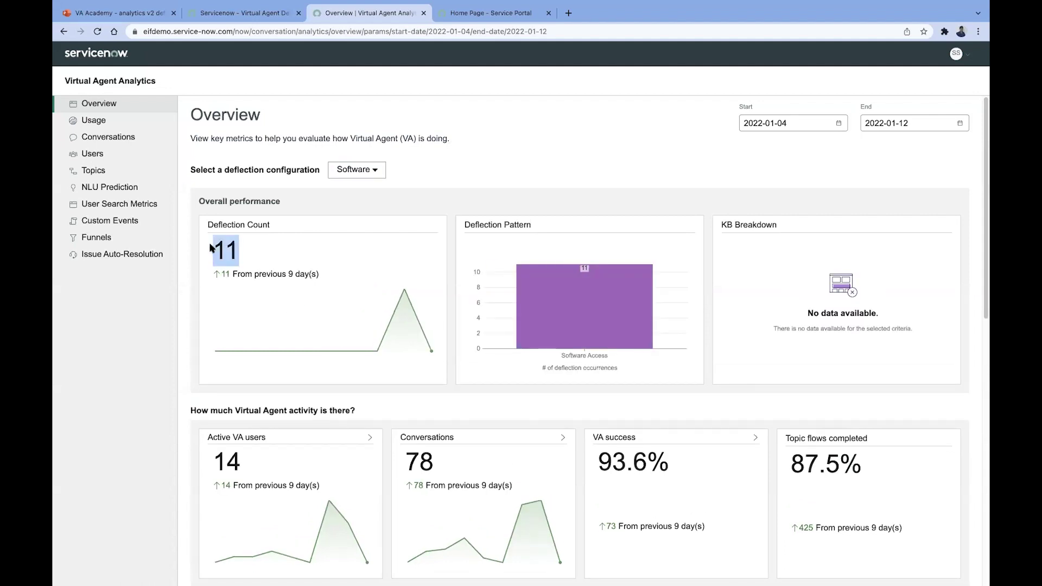
Step: In Virtual Agent Designer, review the properties of the Software Access topic's Application, OneDrive Flow and Deflection Count nodes
left_click(257, 17)
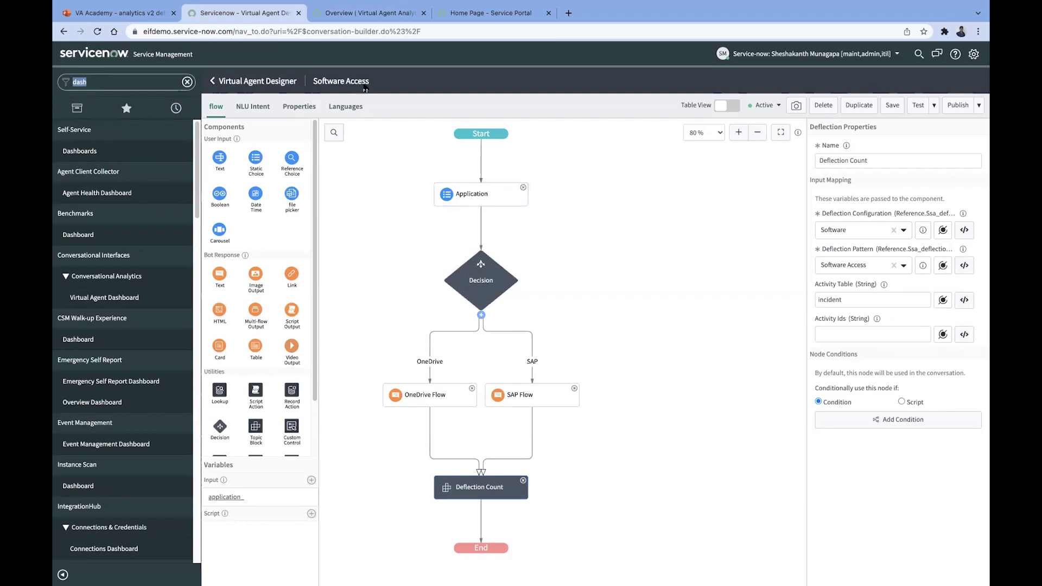
left_click(480, 196)
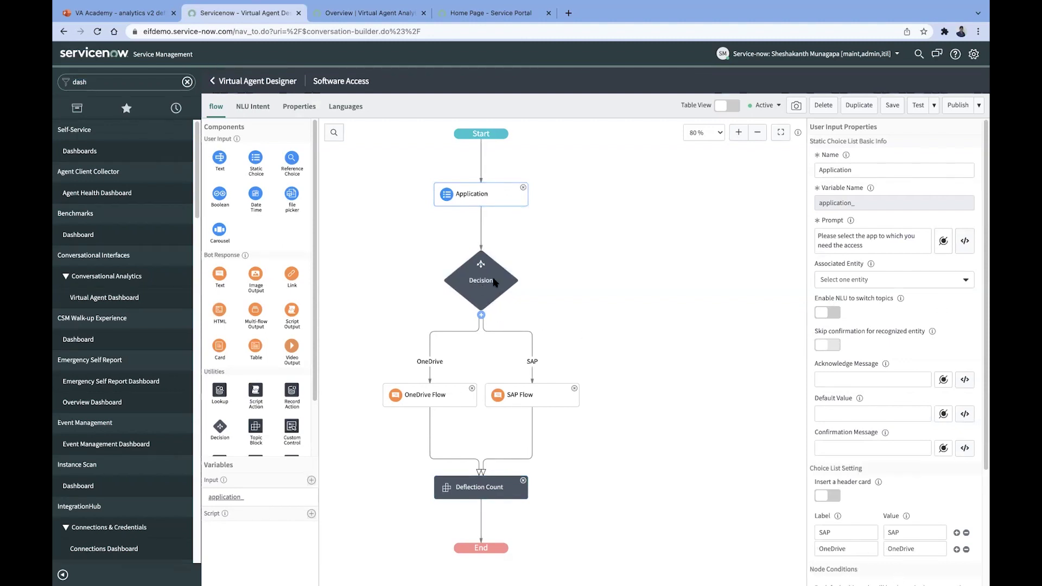
left_click(423, 404)
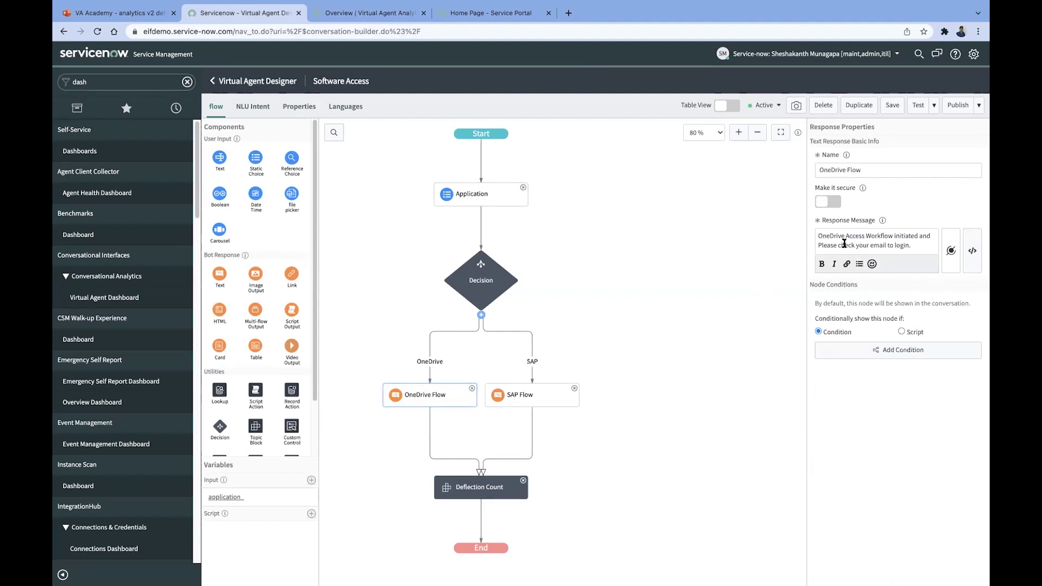
left_click_drag(821, 237, 916, 246)
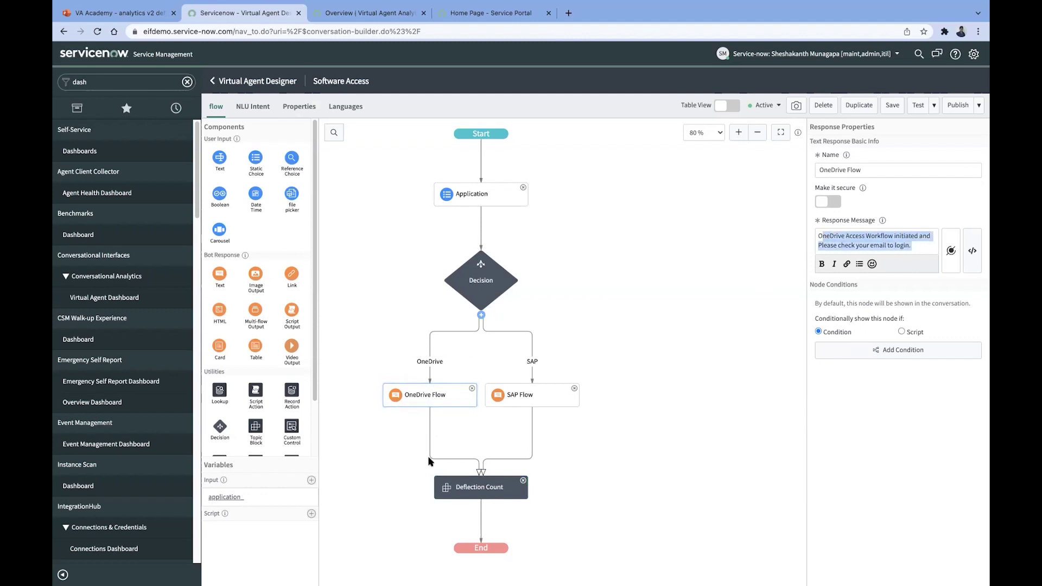
left_click(475, 495)
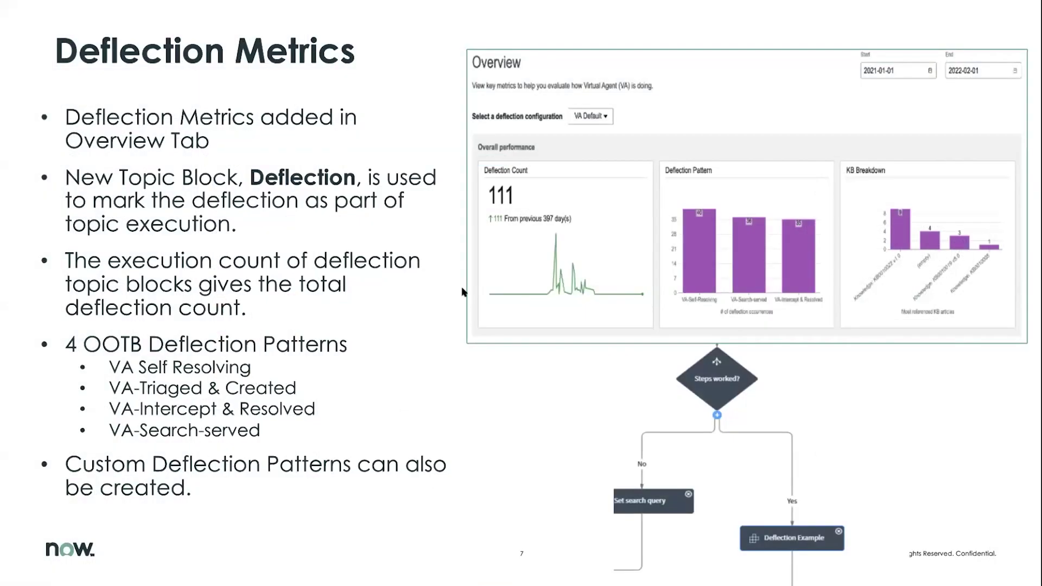
left_click(442, 372)
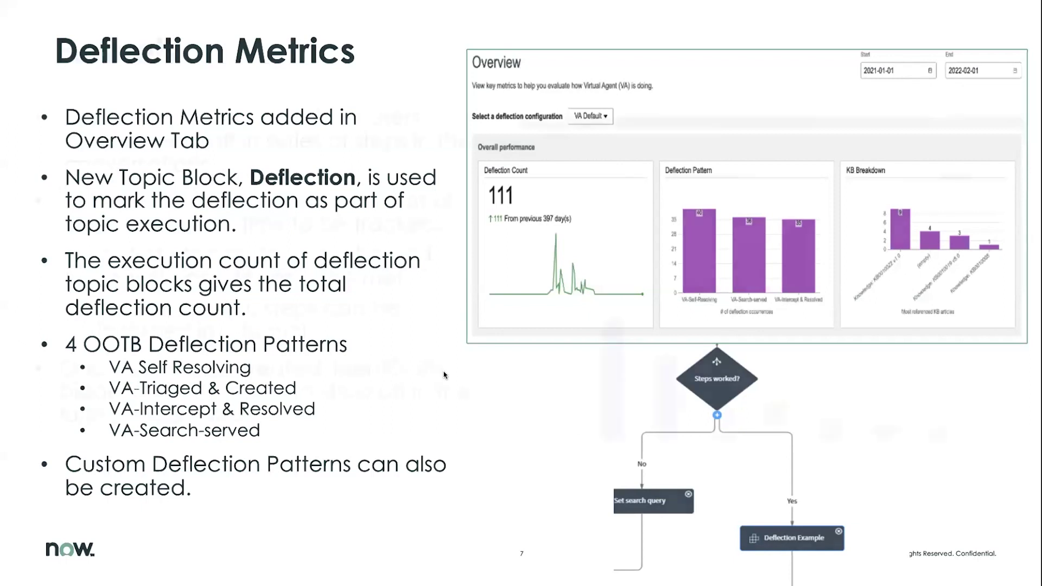
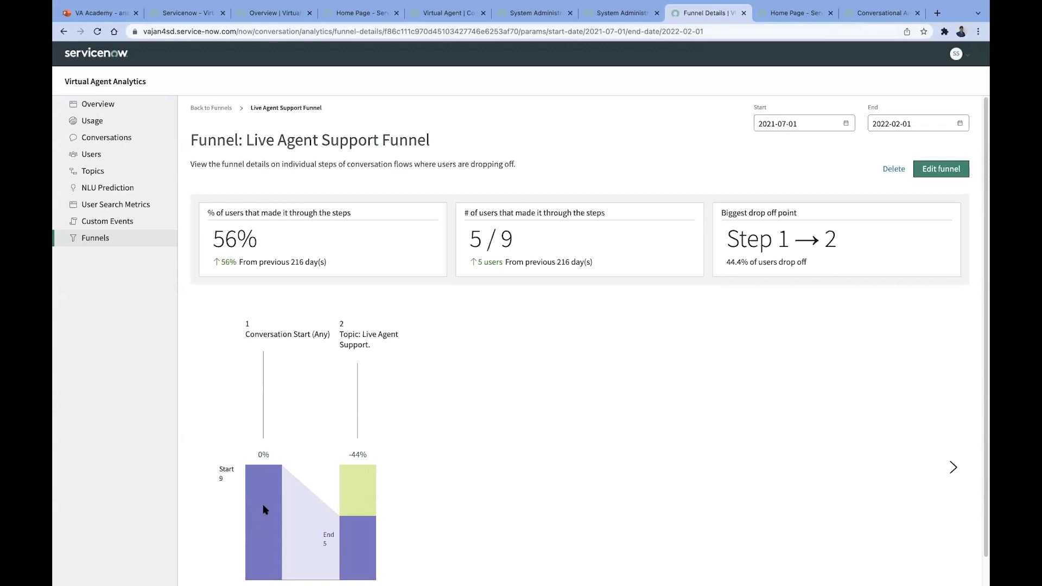
Step: Examine the Live Agent Support Funnel's completion percentage, user count and biggest drop-off point, and return to the funnels list
left_click_drag(223, 478, 218, 473)
triple_click(303, 212)
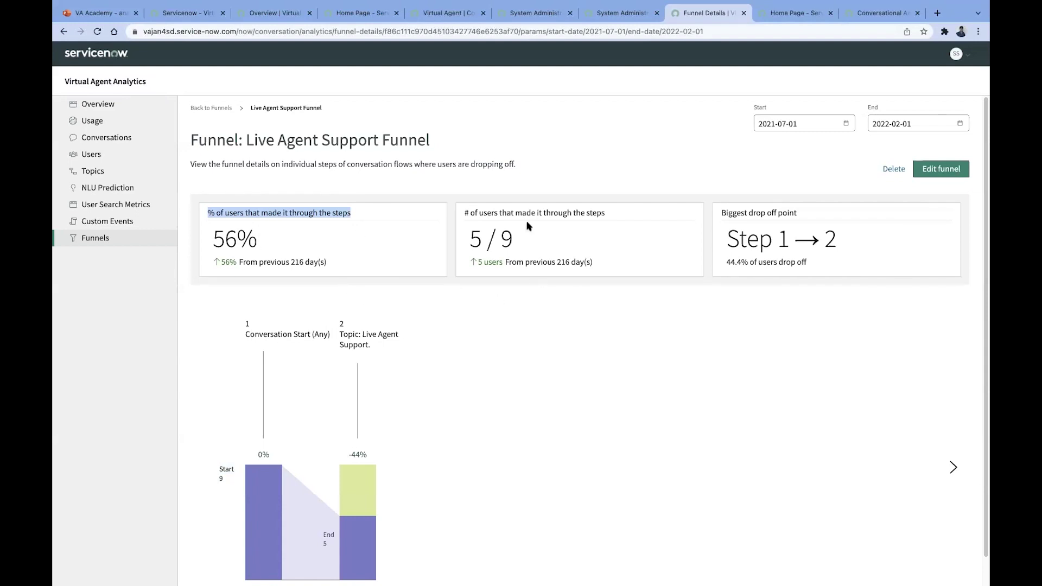
left_click_drag(467, 213, 601, 212)
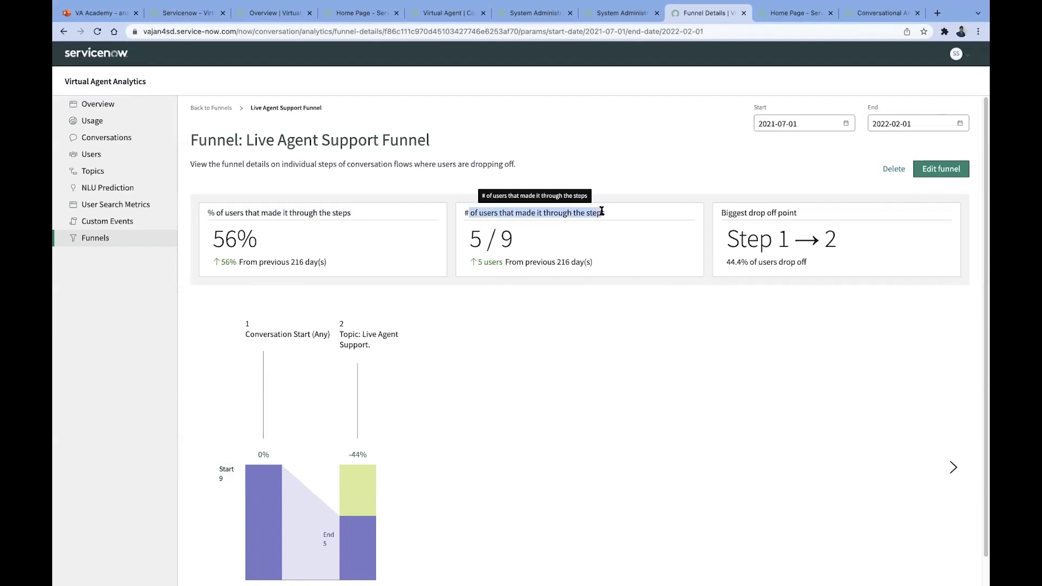
left_click_drag(488, 240, 470, 241)
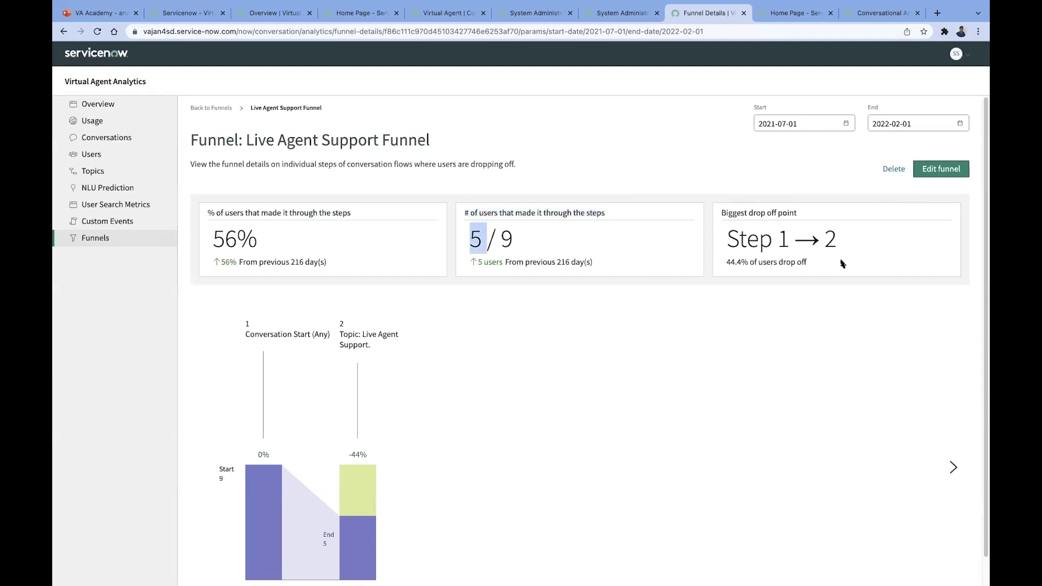
left_click_drag(805, 215, 722, 213)
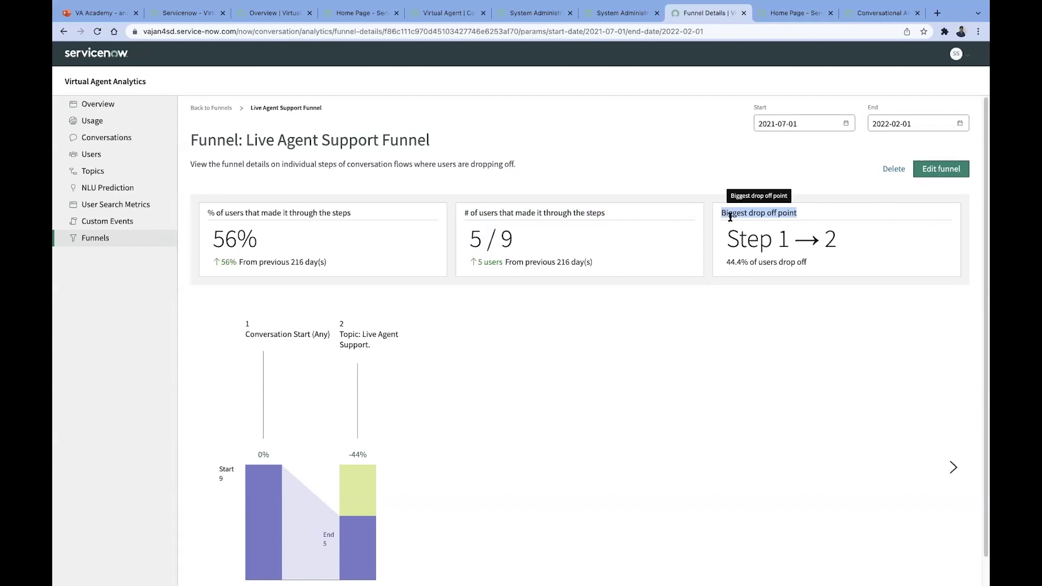
scroll(432, 445, "down", 1)
scroll(237, 237, "up", 1)
left_click(223, 108)
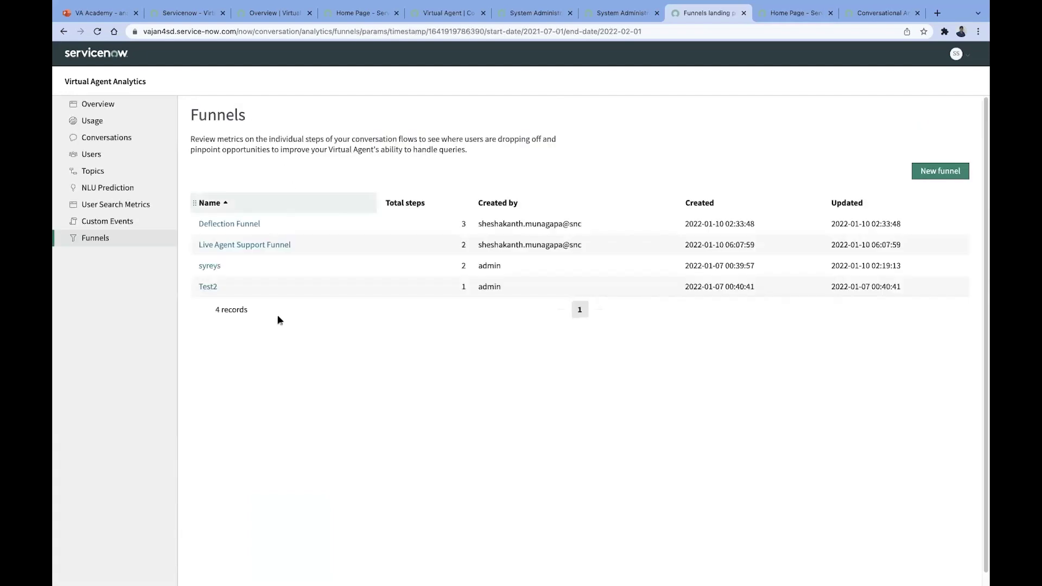
Step: Start a new funnel with Conversation Start (Any) as its first step
left_click(950, 172)
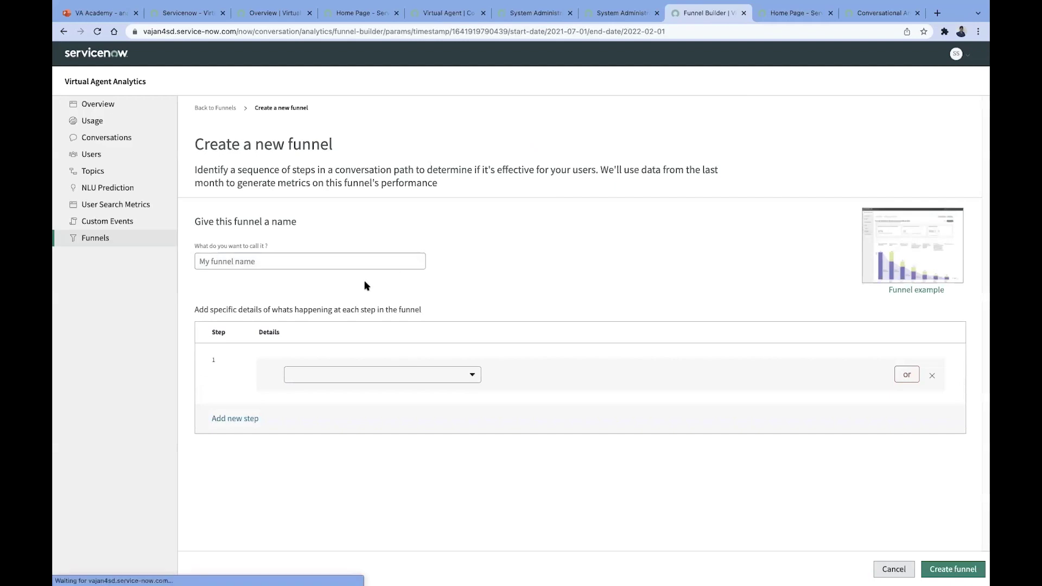
left_click(470, 381)
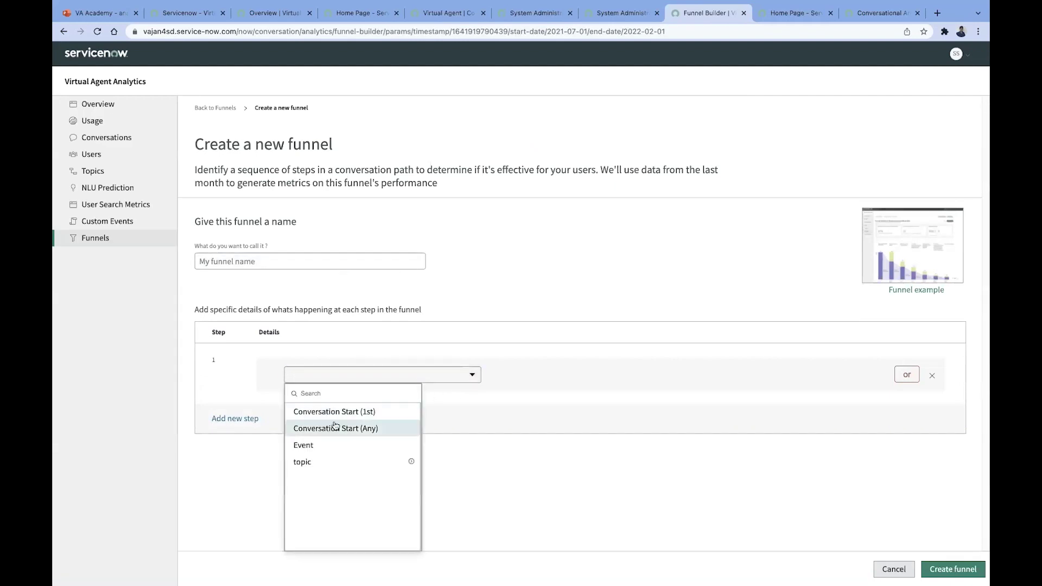
left_click(342, 428)
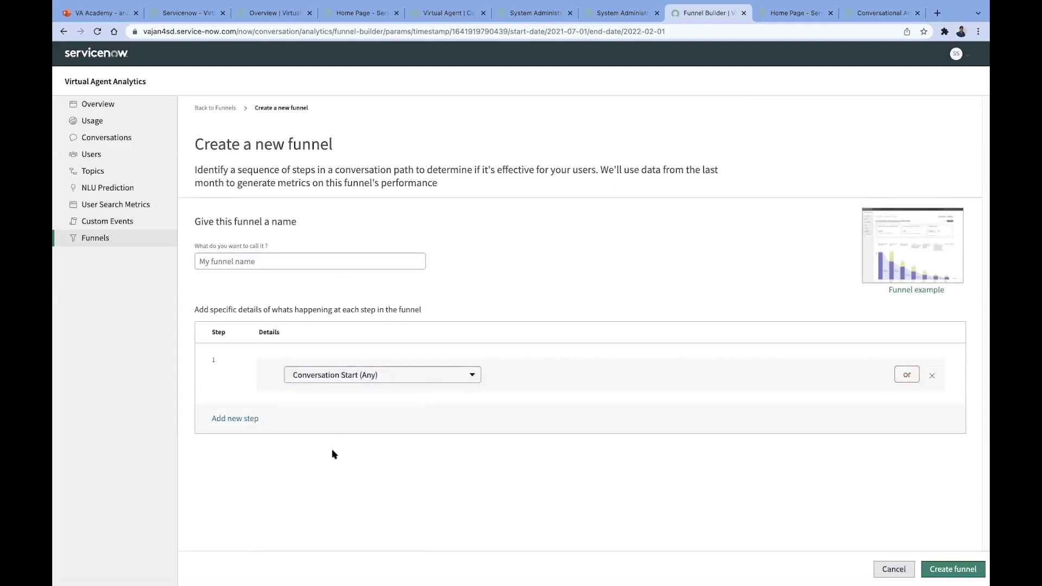
Step: Add a second funnel step where the STANDARD topic is Software Access to SAP and ORACLE
left_click(256, 421)
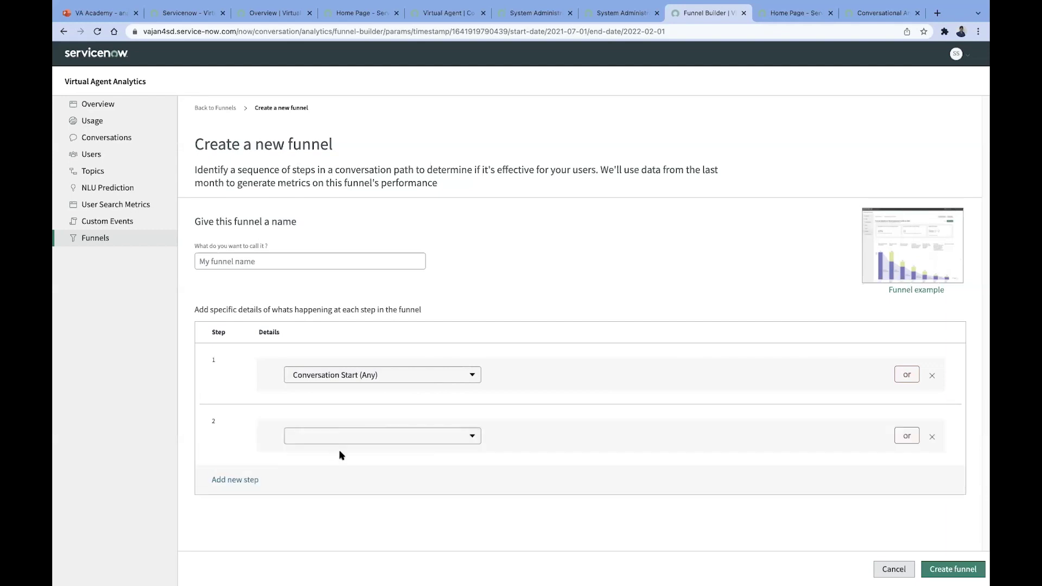
left_click(473, 438)
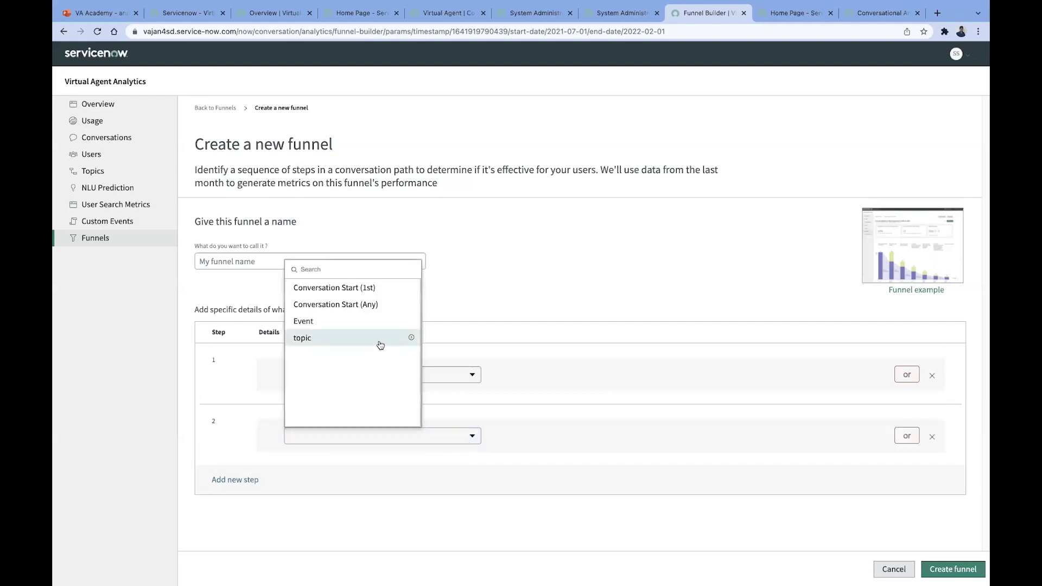
left_click(411, 337)
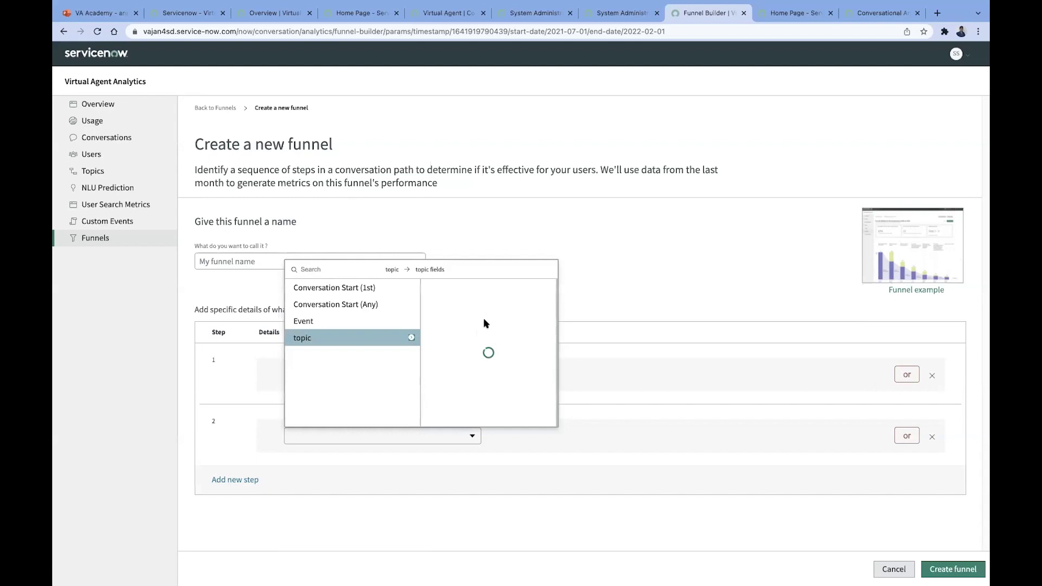
left_click(504, 304)
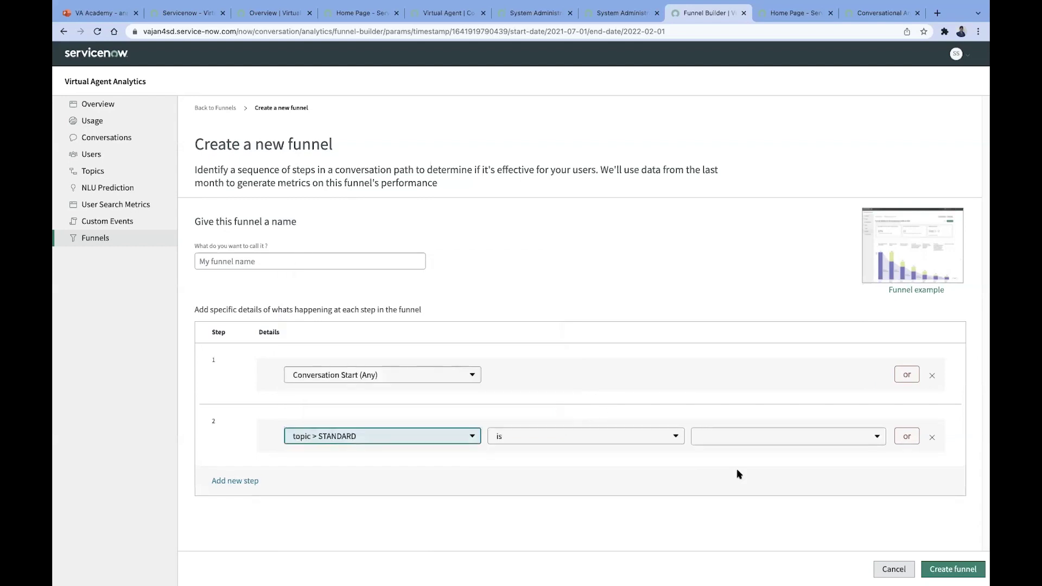
left_click(798, 437)
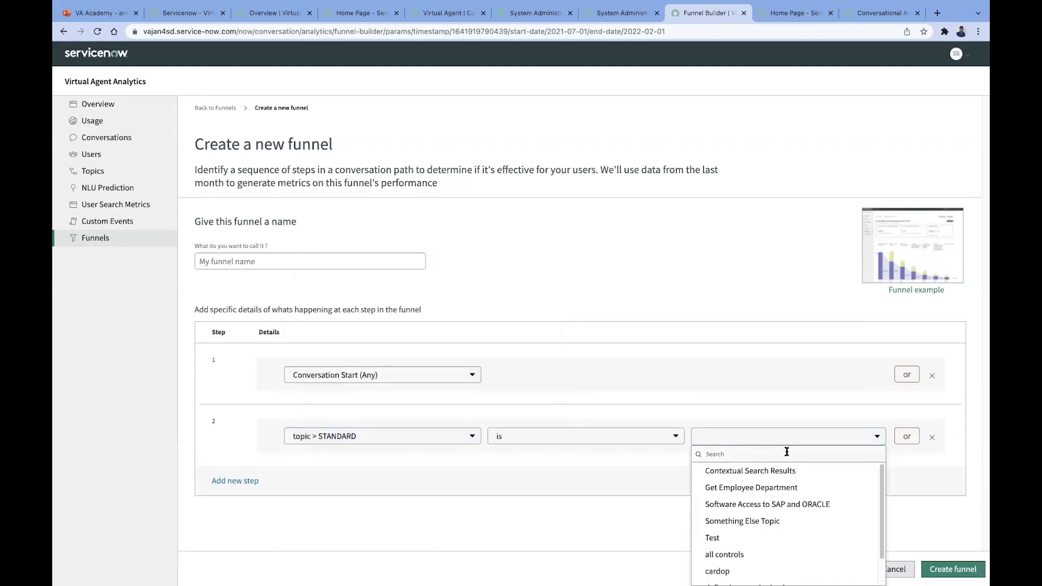
left_click(780, 505)
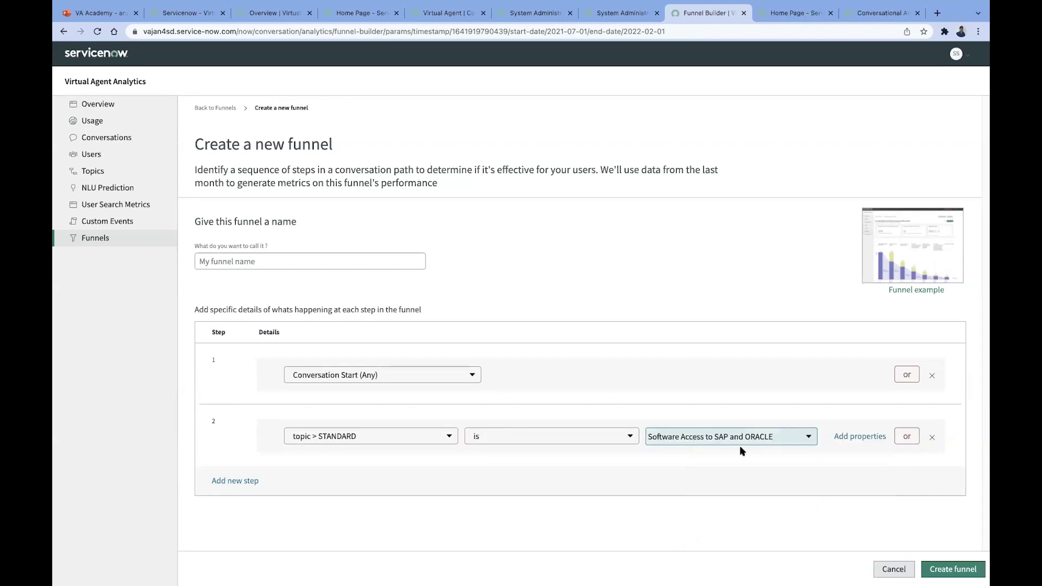
left_click(859, 438)
Step: Add a third funnel step where the topic is Software Access to SAP and ORACLE
left_click(254, 481)
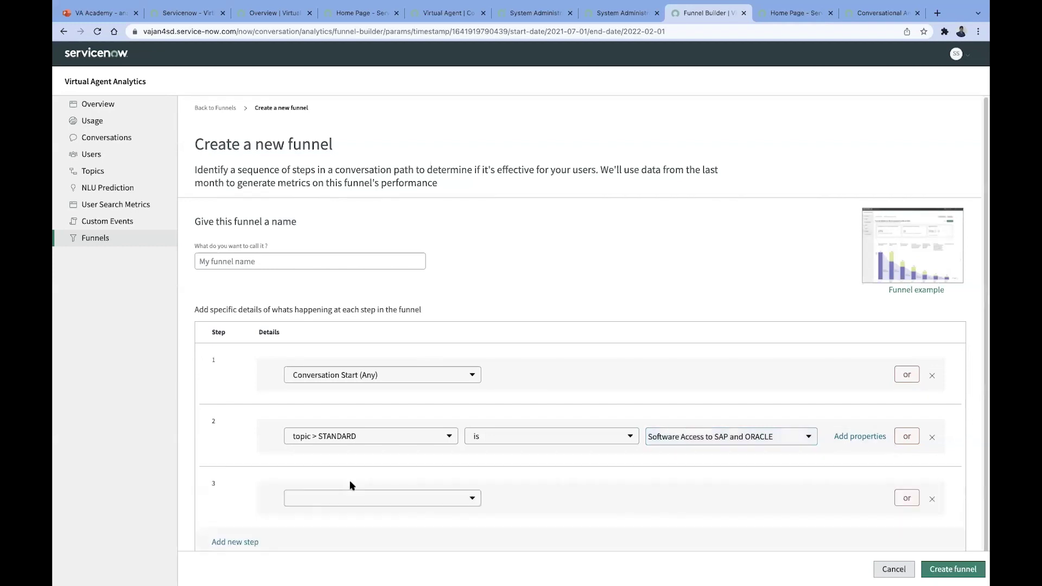
left_click(413, 499)
left_click(405, 400)
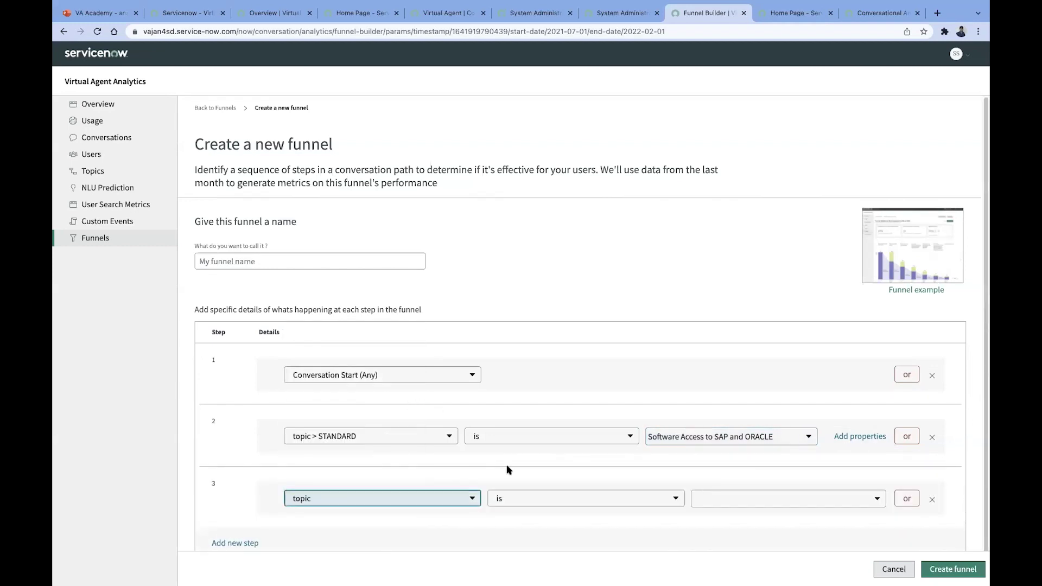
left_click(708, 504)
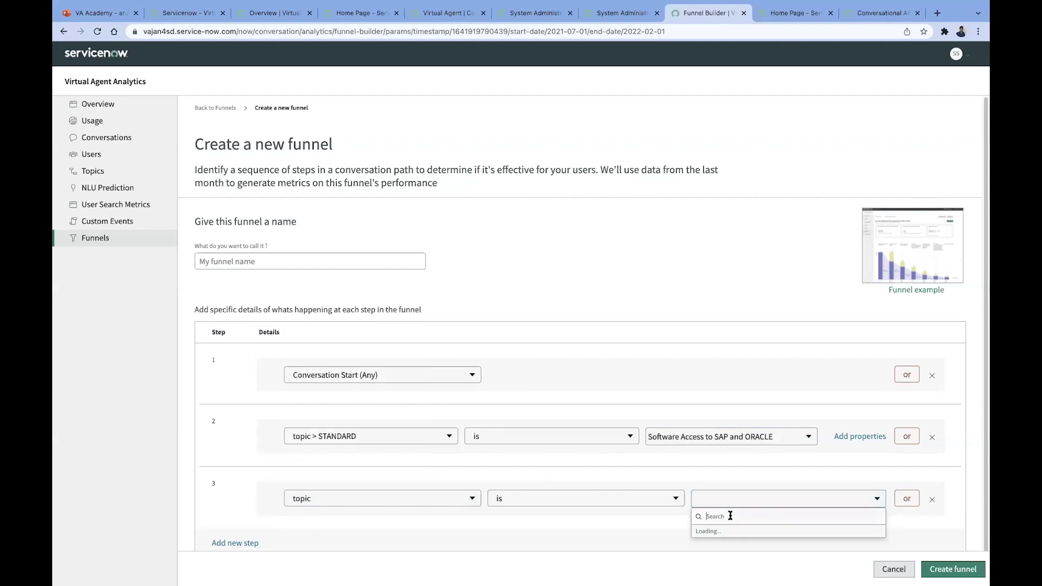
type("o")
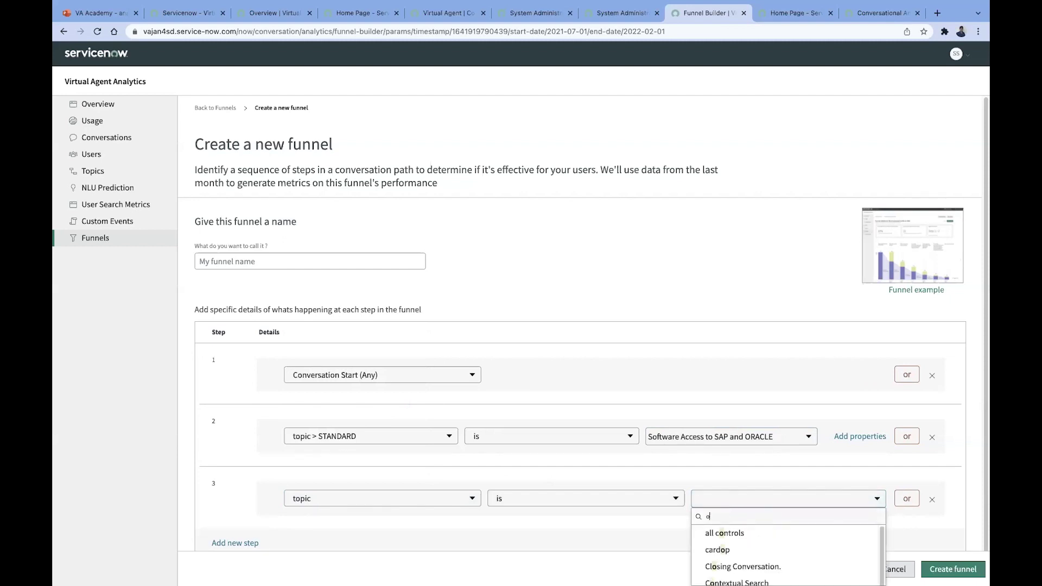
key("BackSpace")
type("sa")
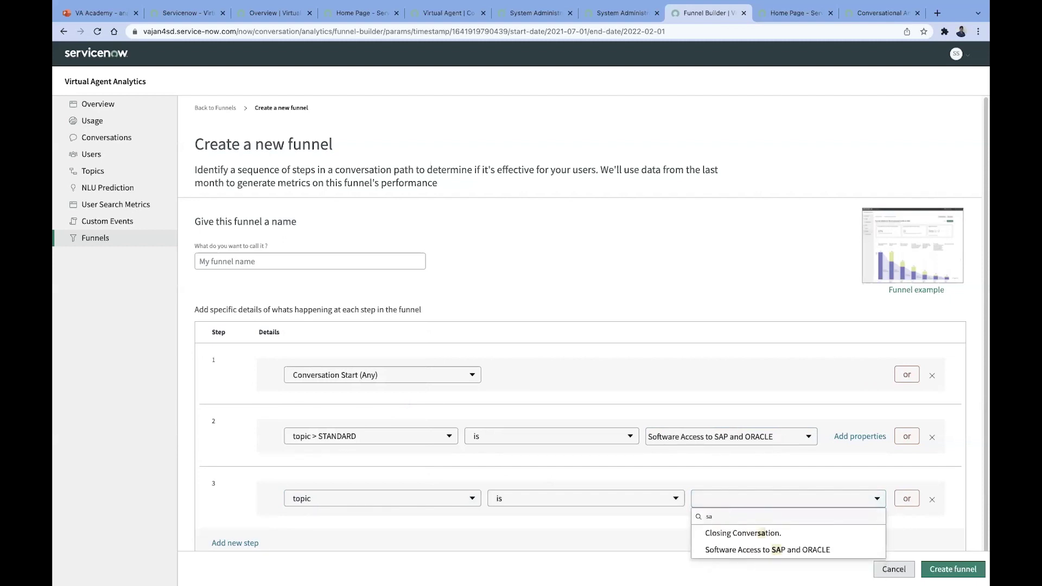
left_click(762, 551)
Step: Add a property to the third funnel step requiring the Topic Node to be ORACLE Workflow Prompt
left_click(842, 499)
scroll(516, 400, "down", 2)
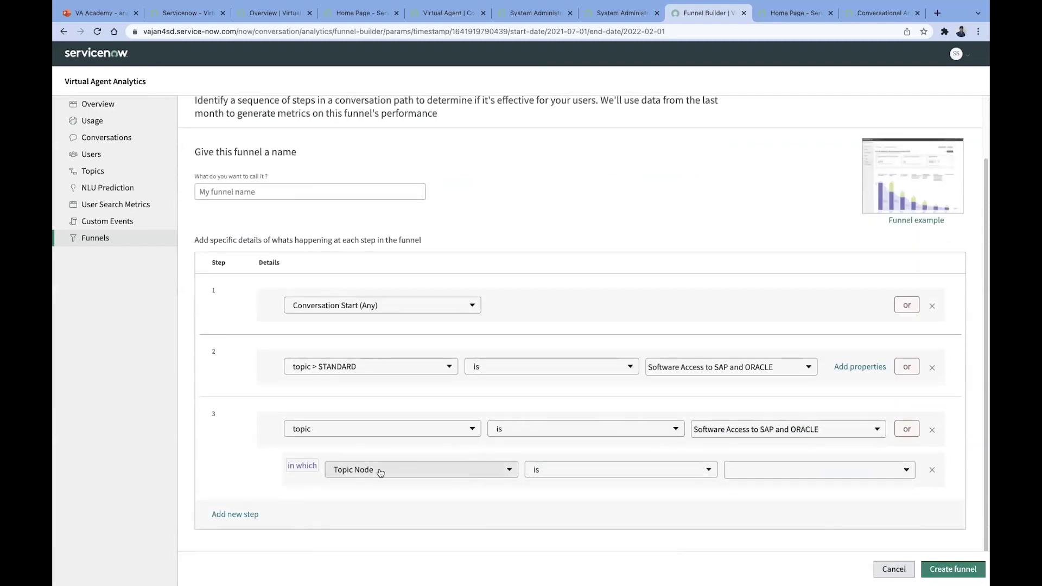
left_click(782, 469)
type("or")
left_click(771, 521)
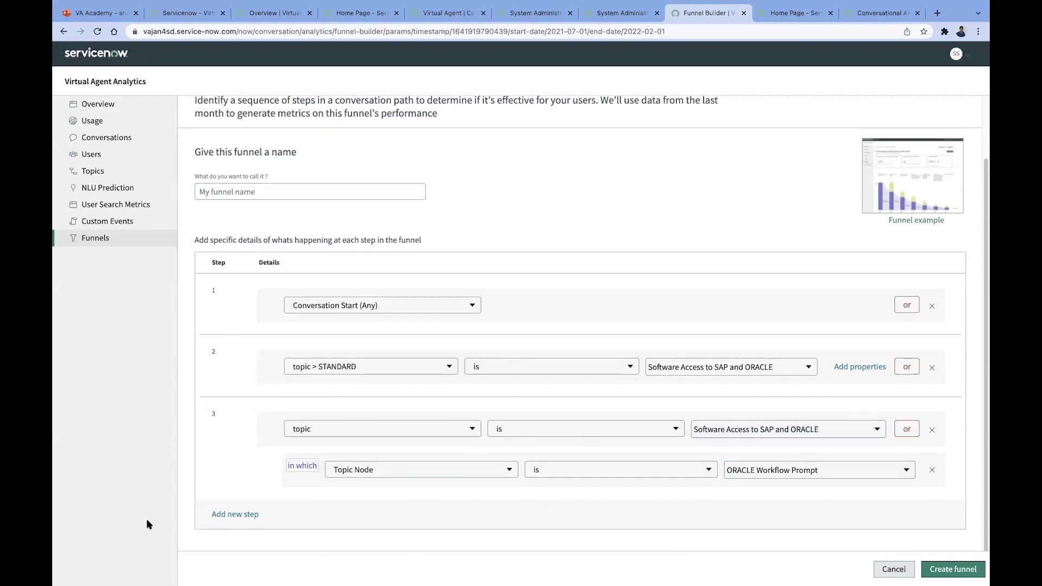
Step: Add a fourth funnel step where the SETUP_TOPIC topic is Live Agent Support
left_click(237, 513)
scroll(412, 502, "down", 2)
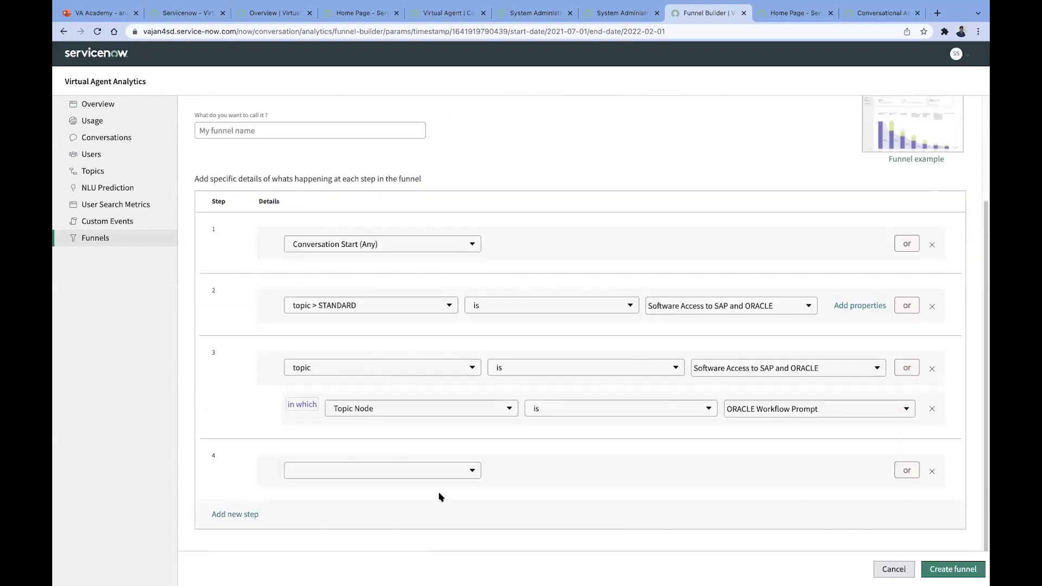
left_click(471, 476)
left_click(411, 372)
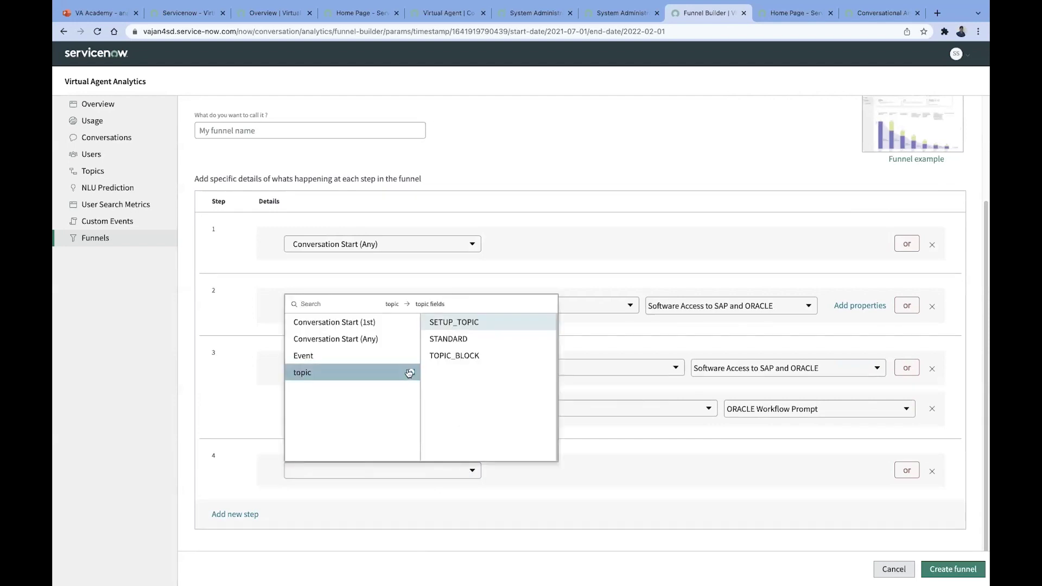
left_click(473, 322)
left_click(776, 470)
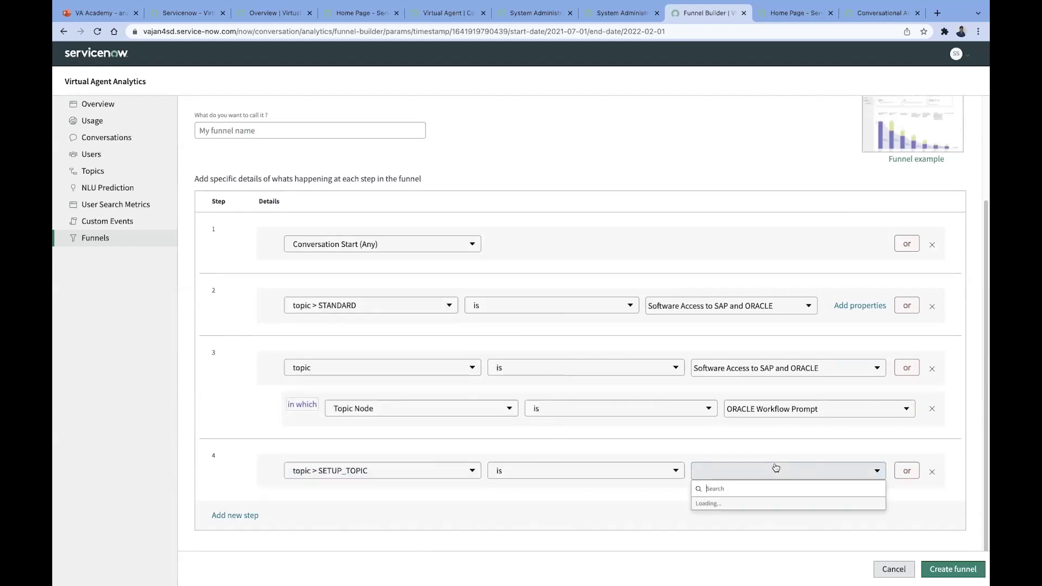
type("li")
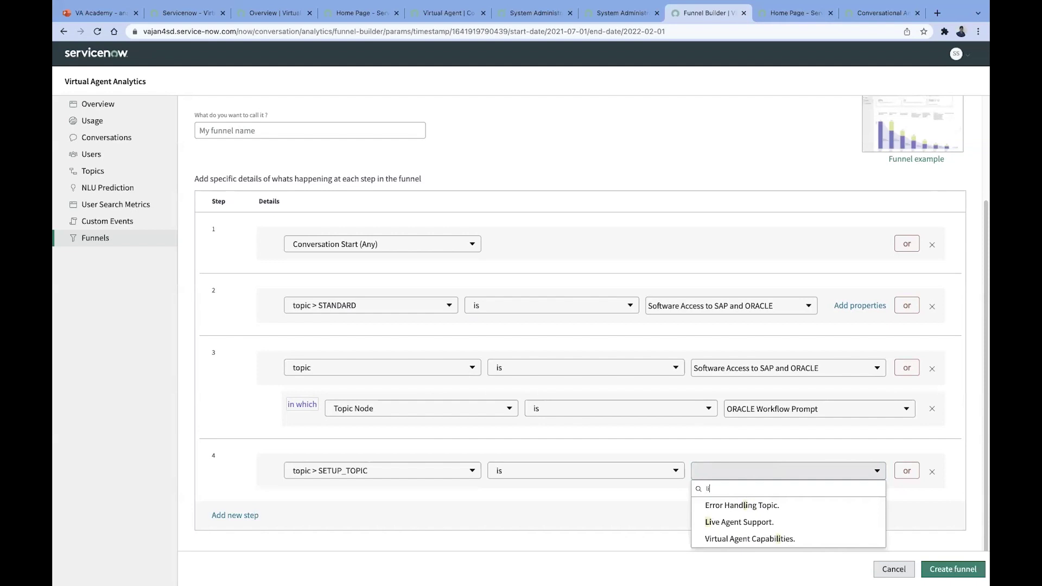
left_click(780, 524)
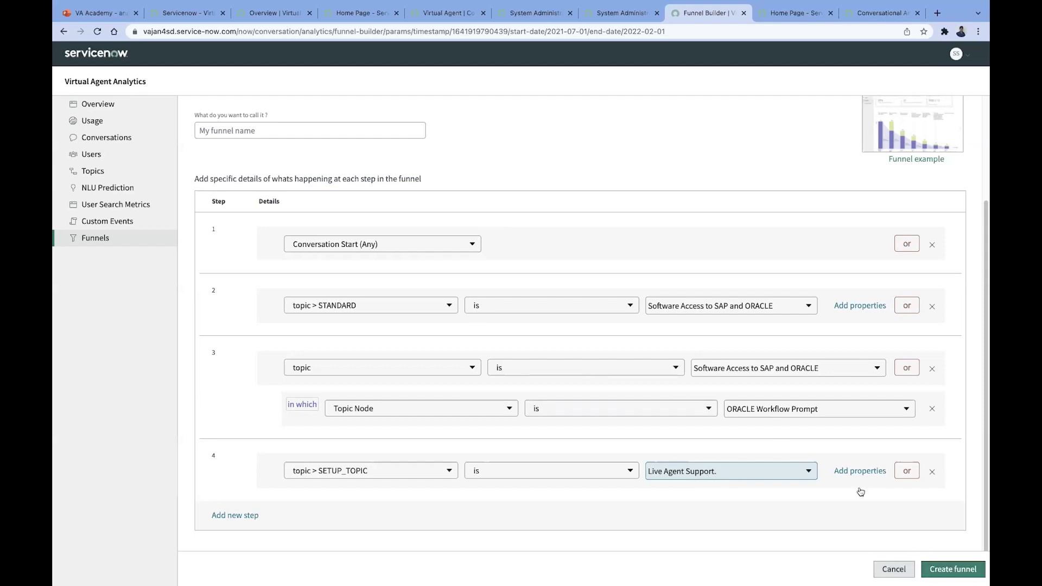
Step: Name the funnel Oracle Funnel Users and create it
left_click(361, 127)
type("Oracle Funnel Users")
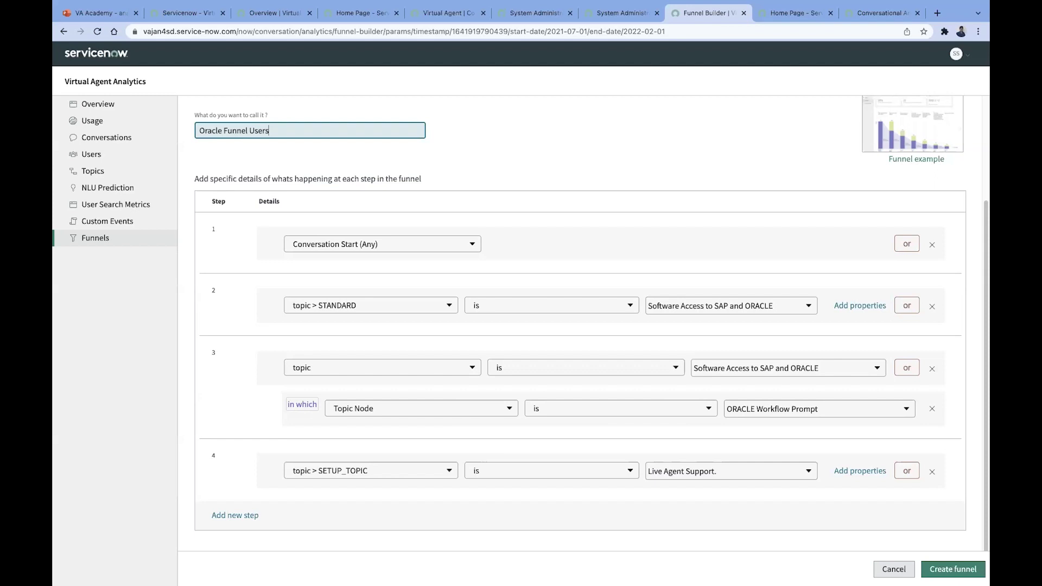
left_click(937, 570)
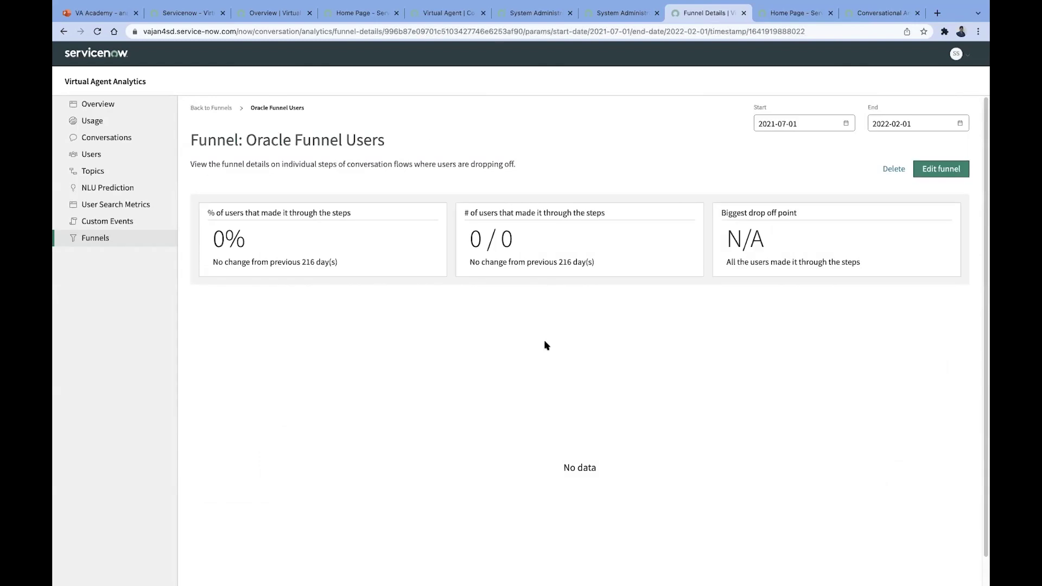
Step: Set the funnel's date range from 2021-09-13 to 2022-01-12
left_click(845, 124)
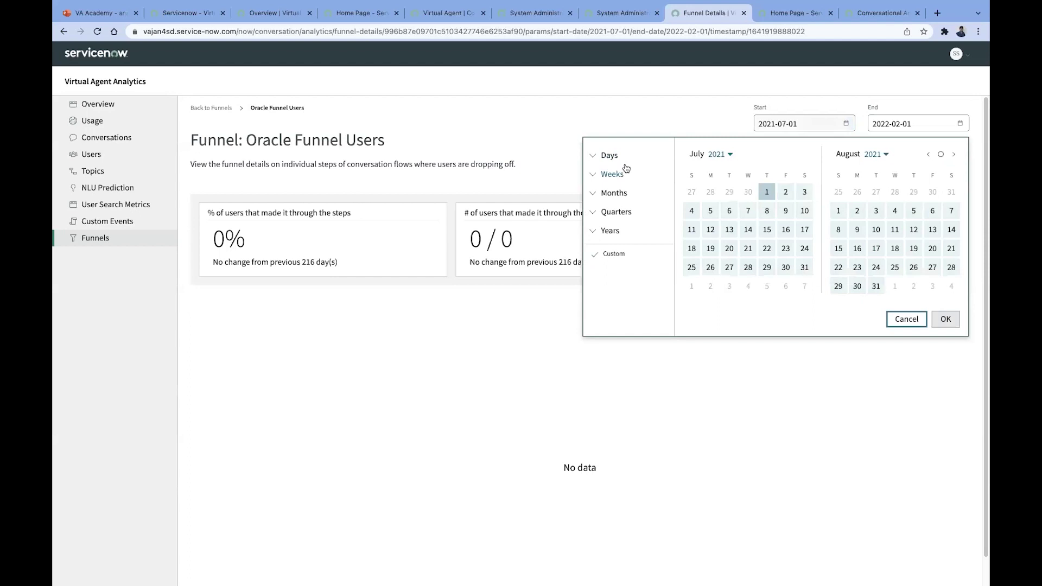
left_click(628, 260)
left_click(943, 318)
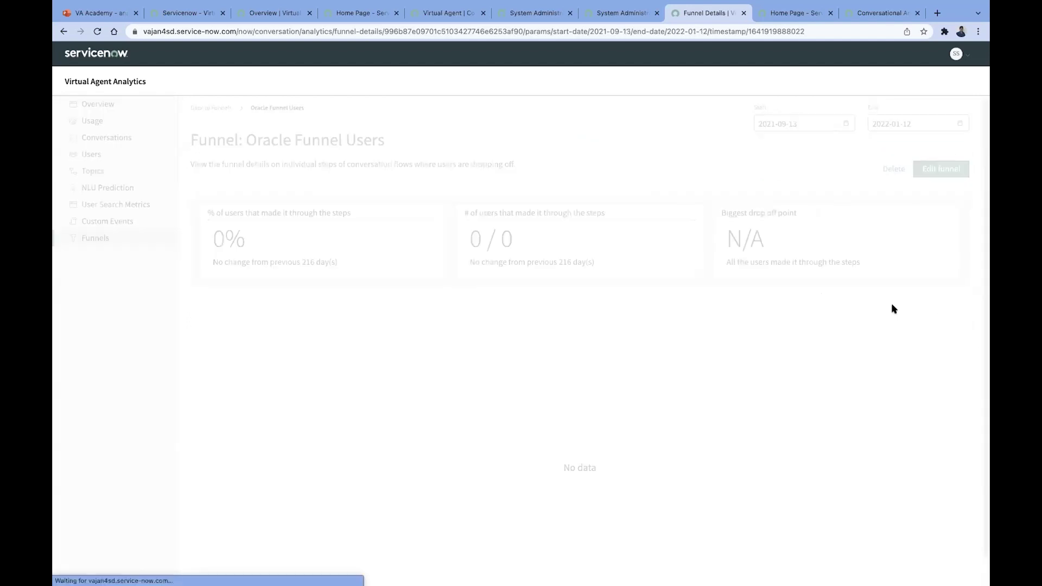
Step: Examine the Oracle Funnel Users chart's starting users, the share proceeding after each step, and the topic and node labels
scroll(615, 405, "down", 1)
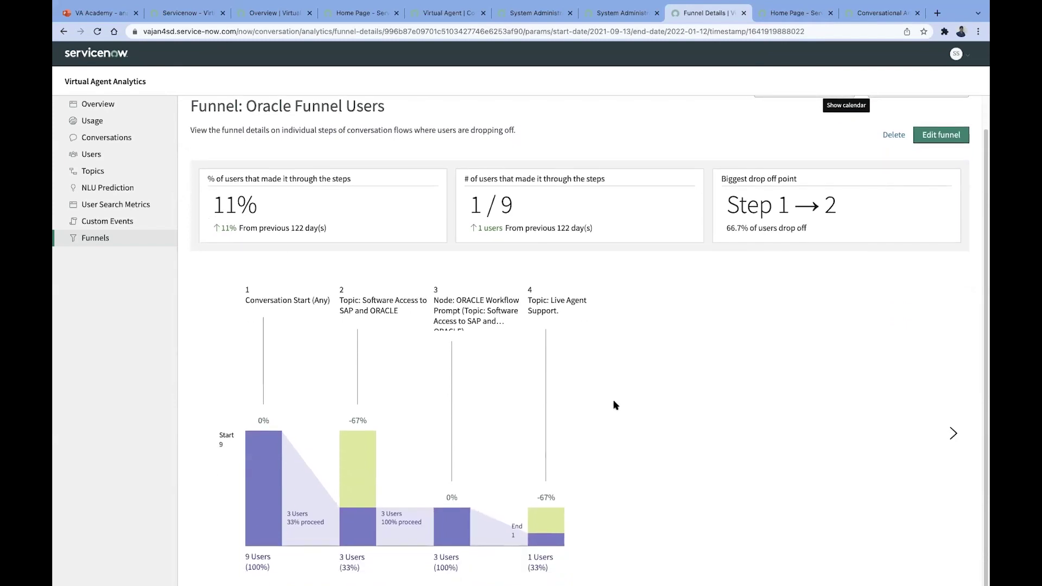
scroll(615, 404, "up", 1)
scroll(615, 405, "down", 1)
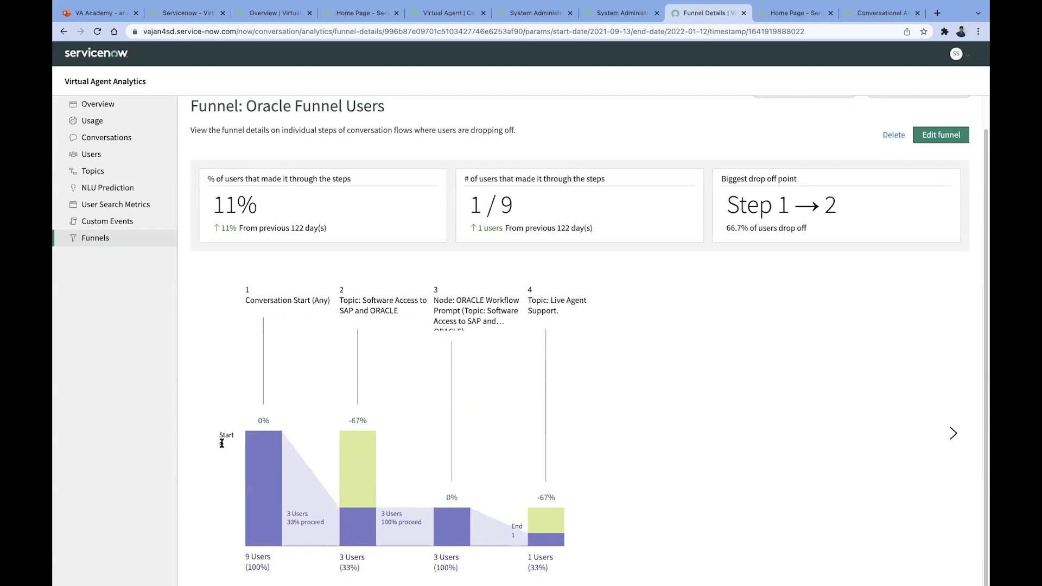
left_click_drag(228, 453, 219, 440)
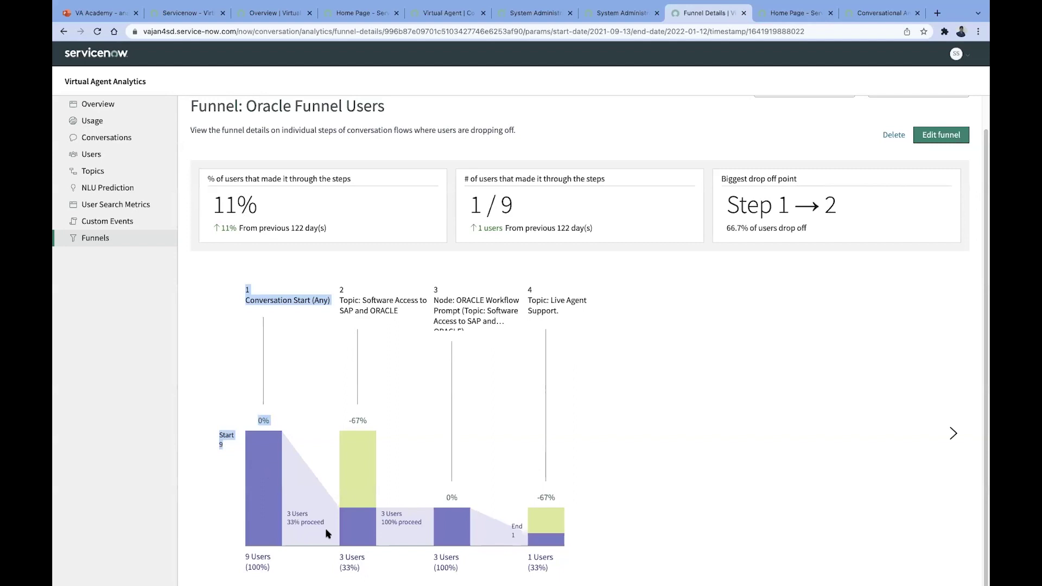
left_click_drag(285, 513, 319, 522)
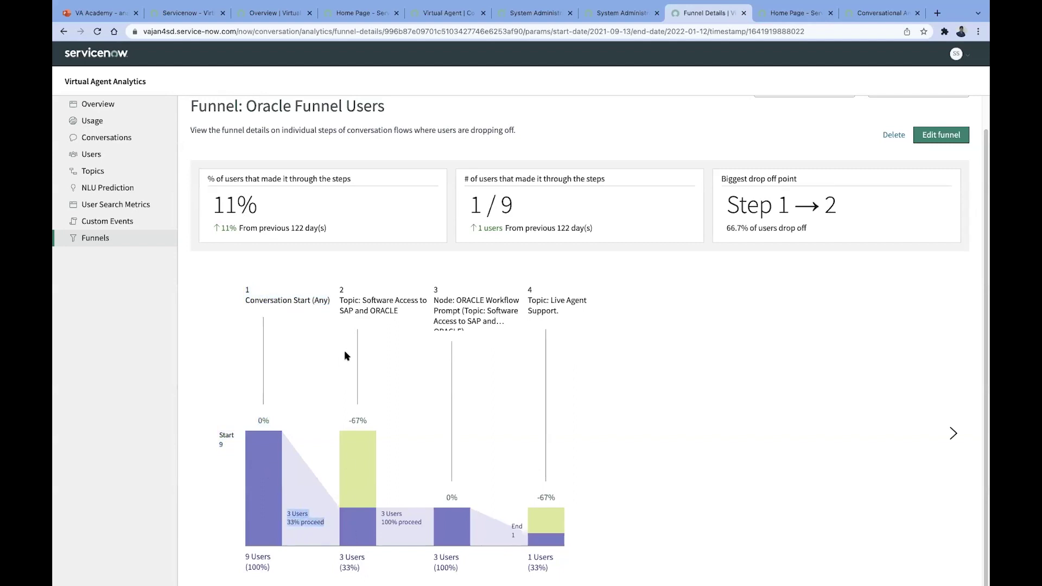
left_click_drag(399, 324, 362, 296)
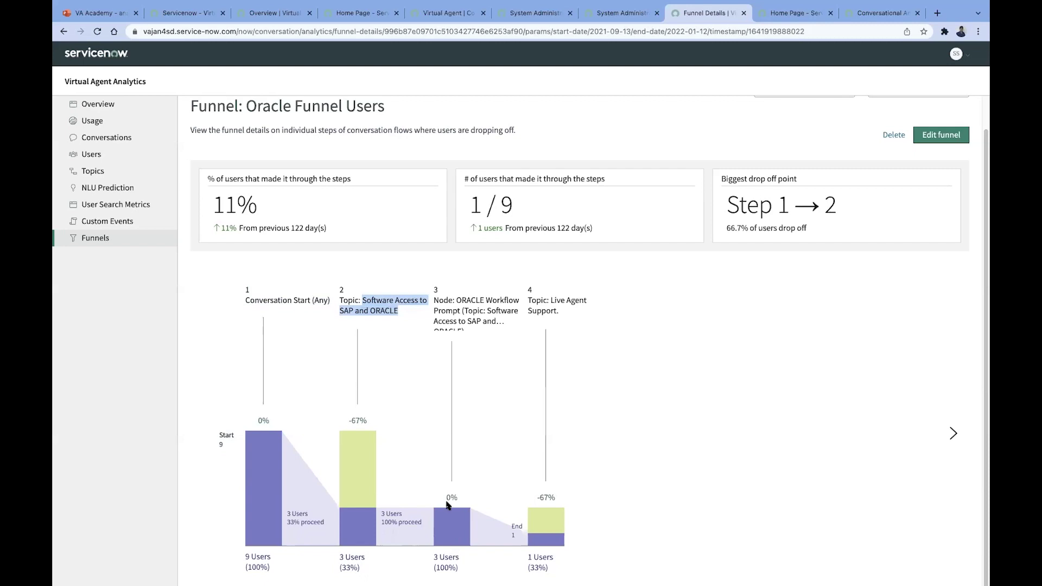
left_click_drag(457, 298, 477, 327)
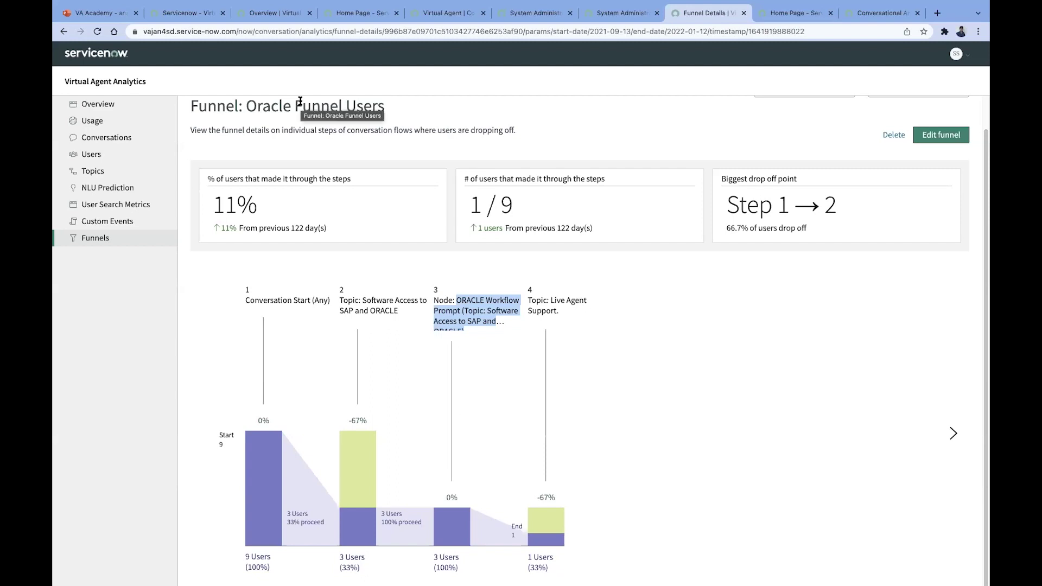
Step: Impersonate the user whose name starts with "y" from the System Administration page
left_click(624, 13)
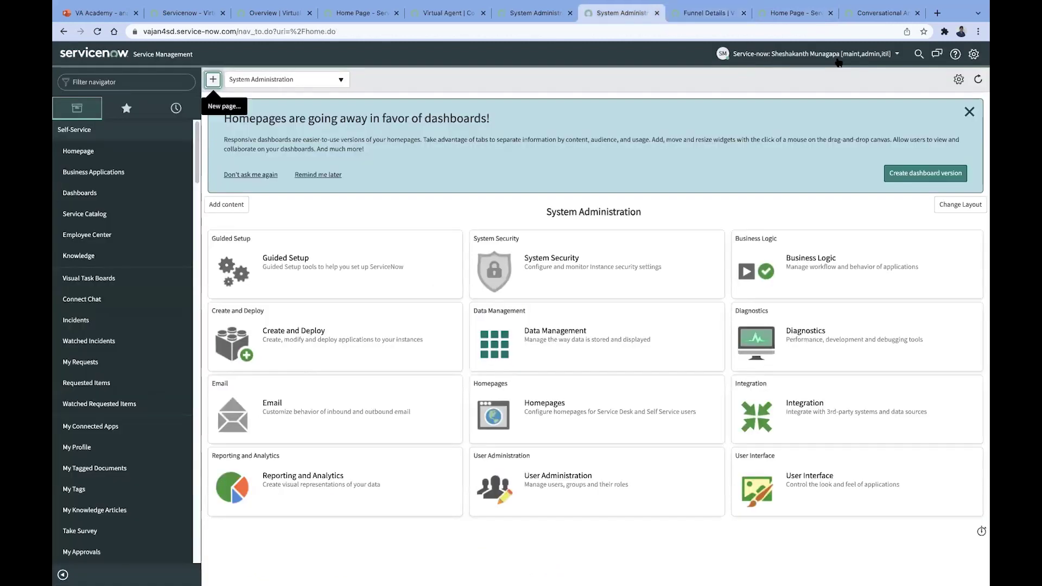
left_click(843, 57)
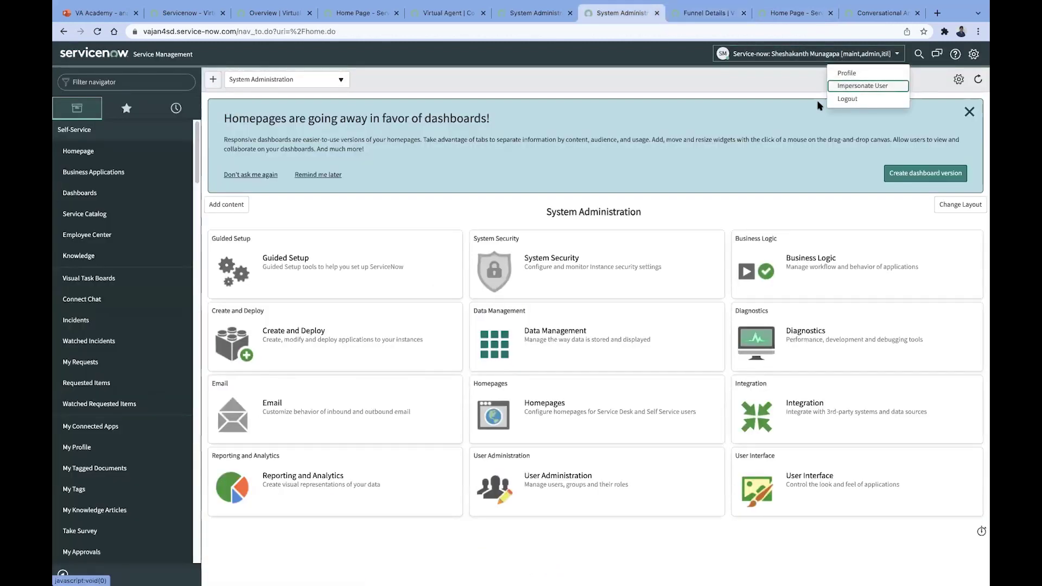
left_click(847, 85)
left_click(540, 103)
left_click(540, 100)
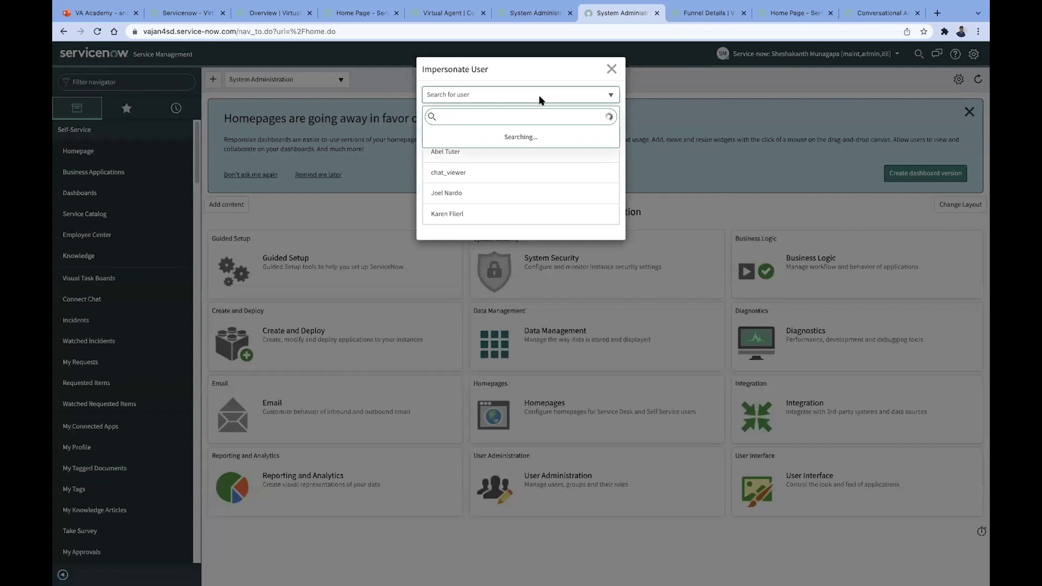
type("y")
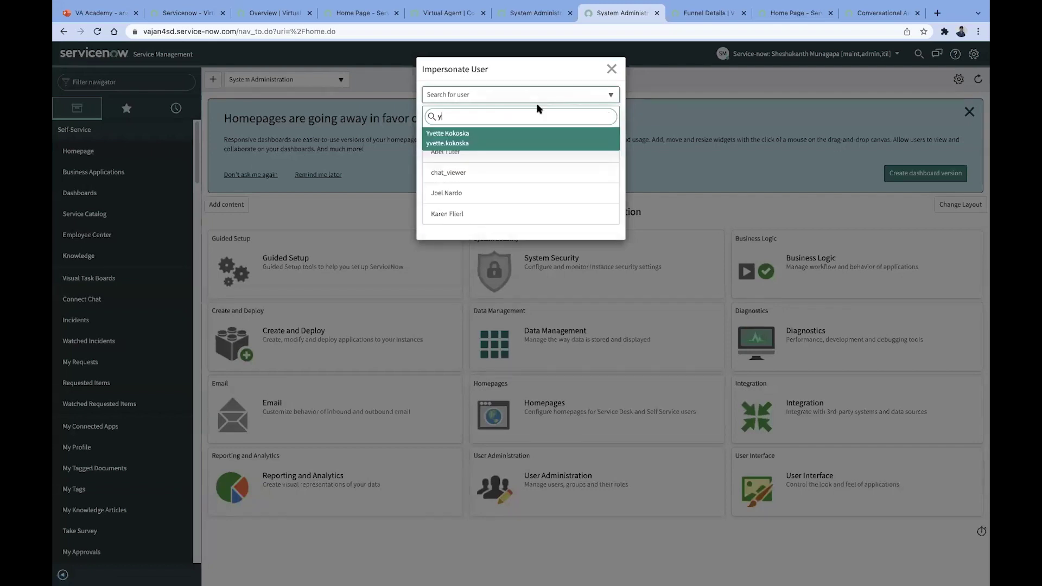
left_click(520, 138)
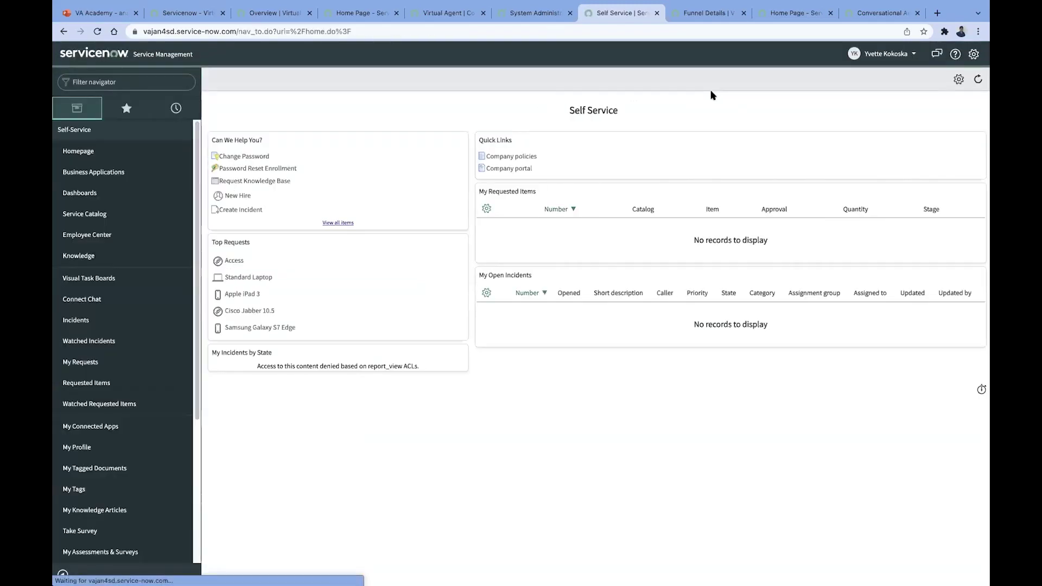
Step: In the service portal's Now Support chat, start the Software Access to SAP and ORACLE topic and choose Oracle as the application
left_click(794, 15)
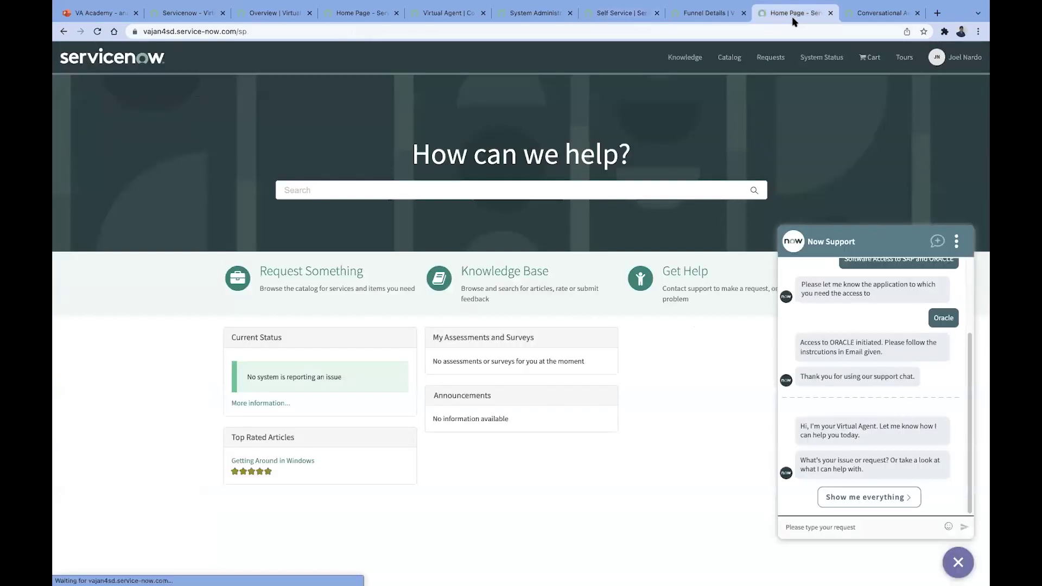
left_click(869, 413)
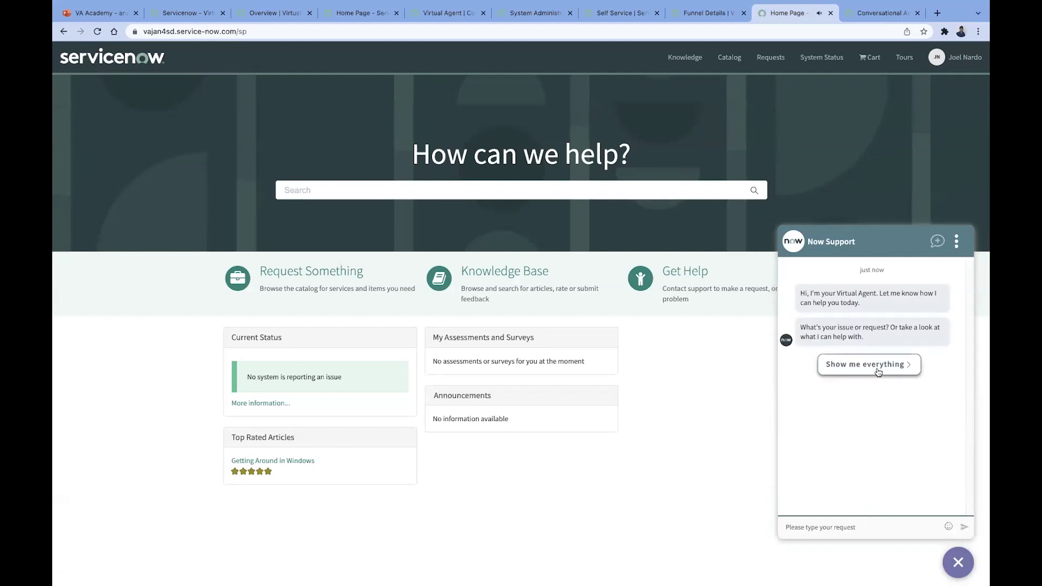
left_click(879, 366)
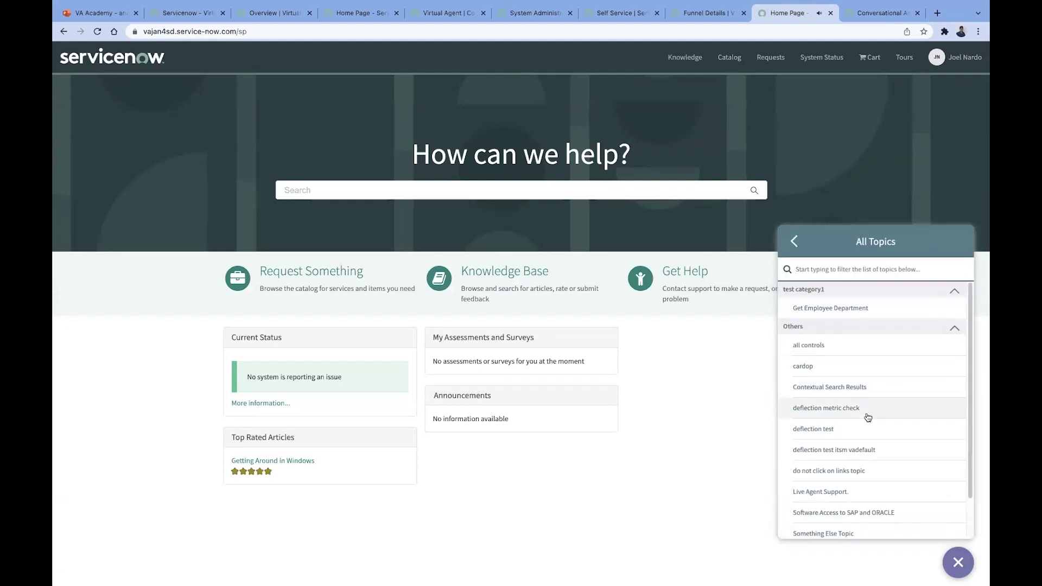
scroll(850, 470, "down", 2)
left_click(850, 467)
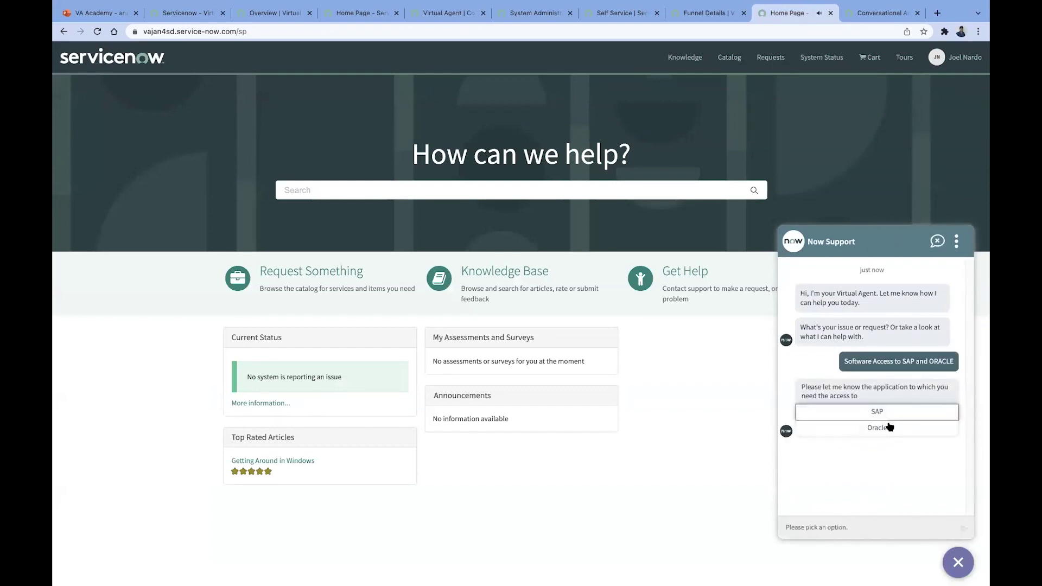
left_click(887, 428)
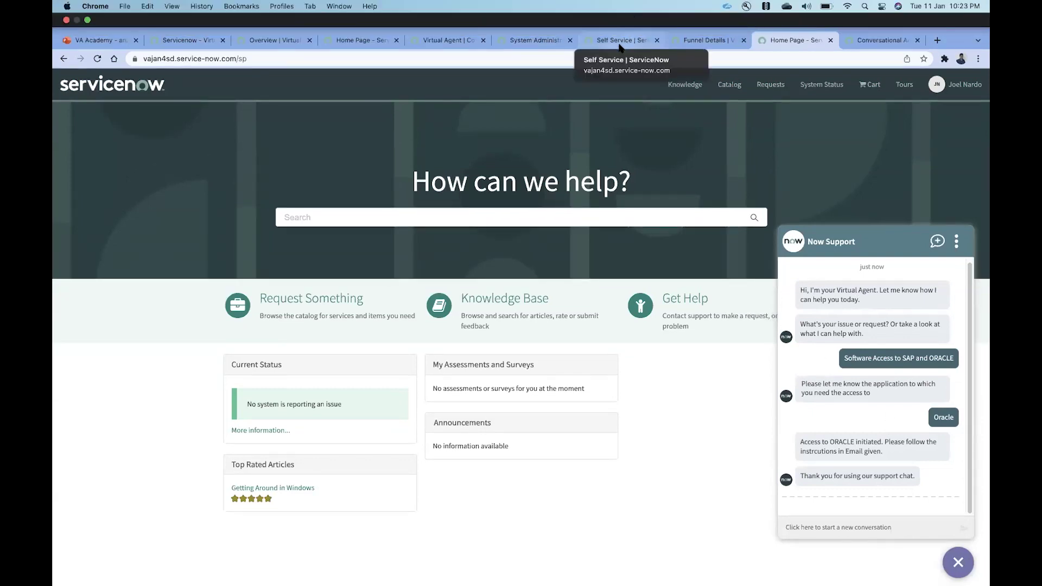
Step: End the user impersonation and return to the administrator account
left_click(621, 41)
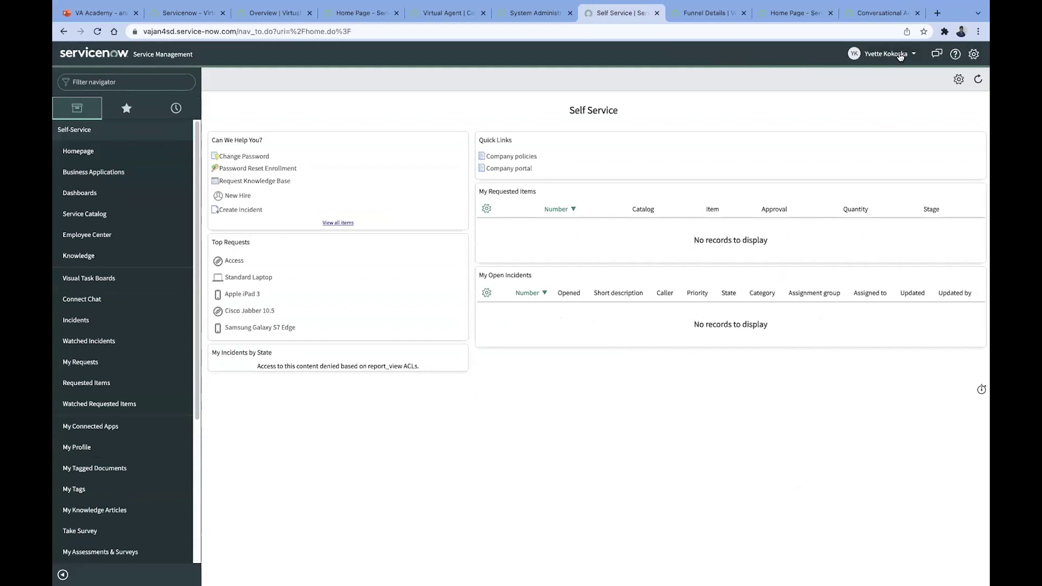
left_click(900, 54)
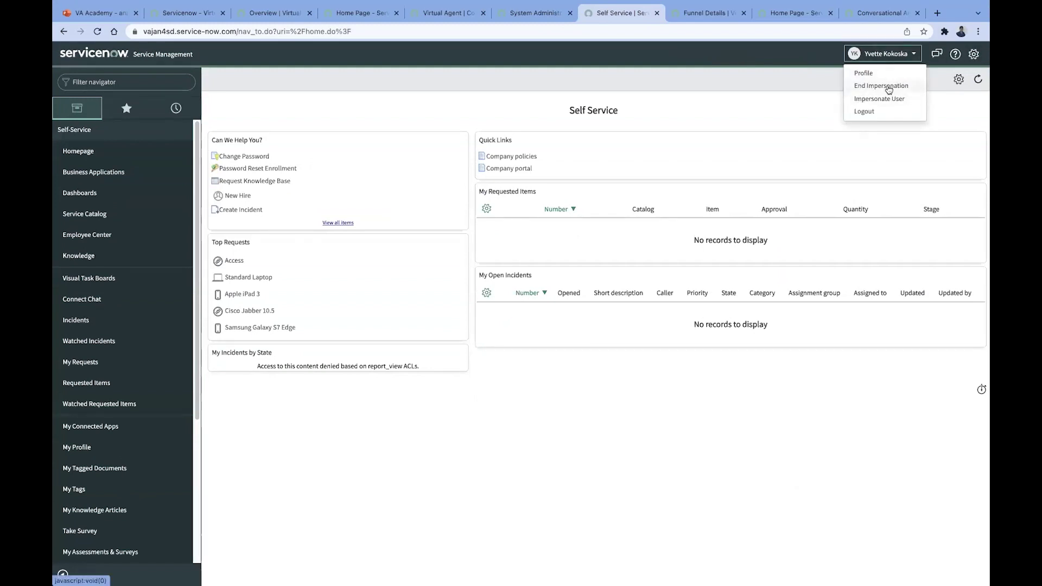
left_click(885, 86)
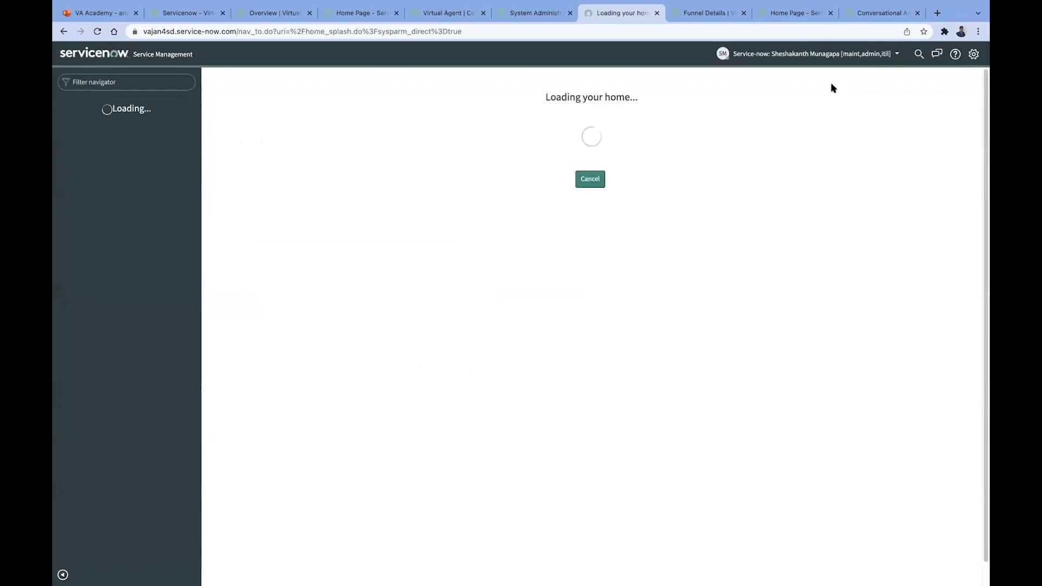
Step: Execute the Conversational Analytics ETL Process scheduled script immediately
left_click(876, 14)
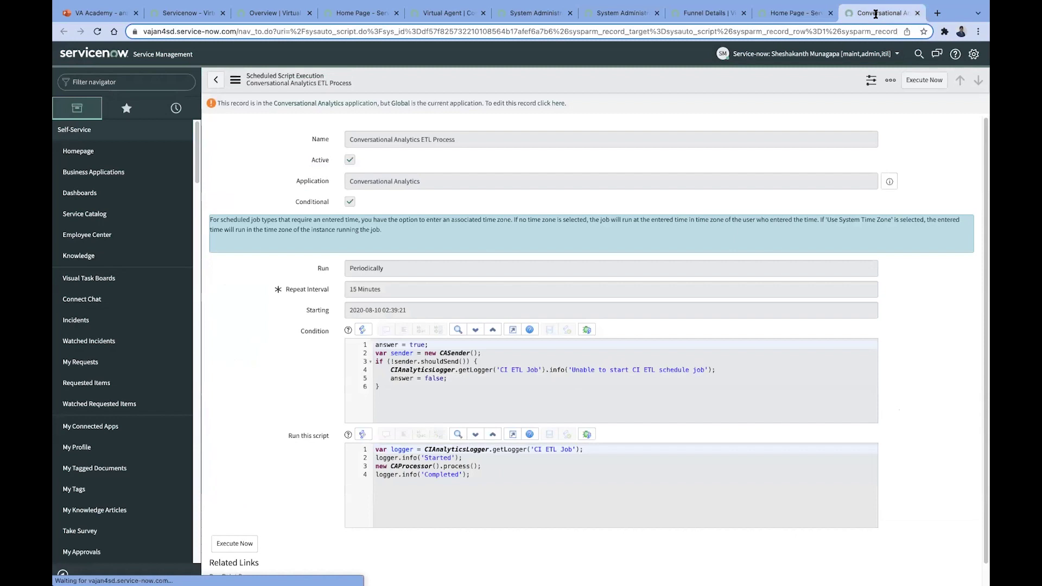
left_click(919, 85)
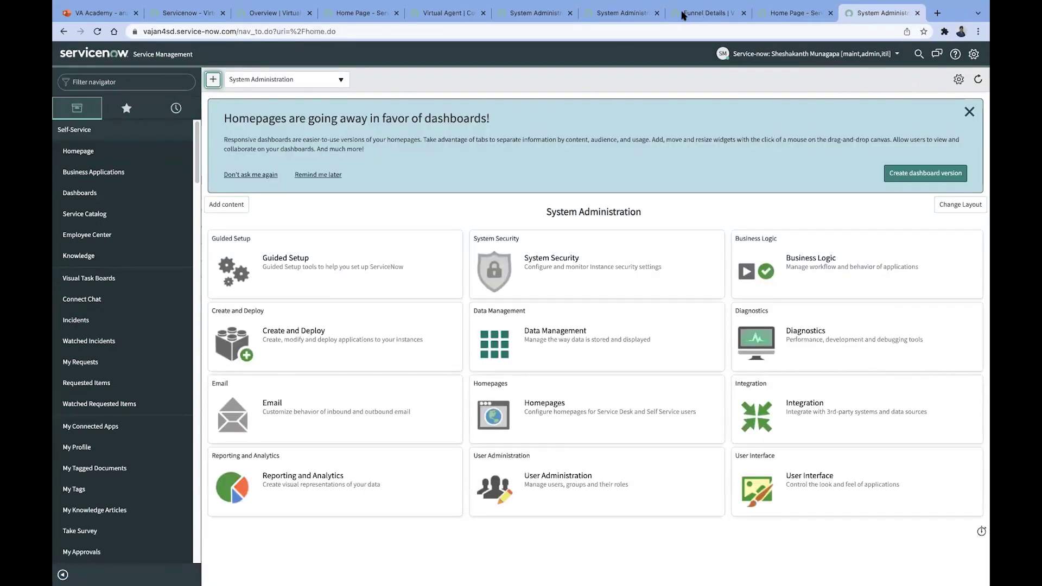
left_click(629, 12)
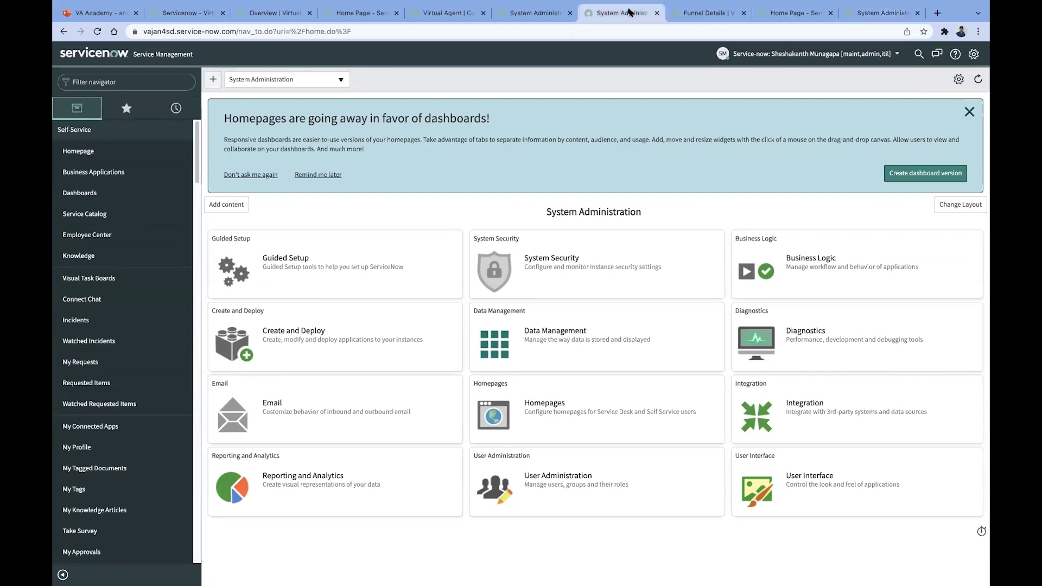
Step: Reload the Oracle Funnel Users funnel details page to refresh its data
left_click(690, 10)
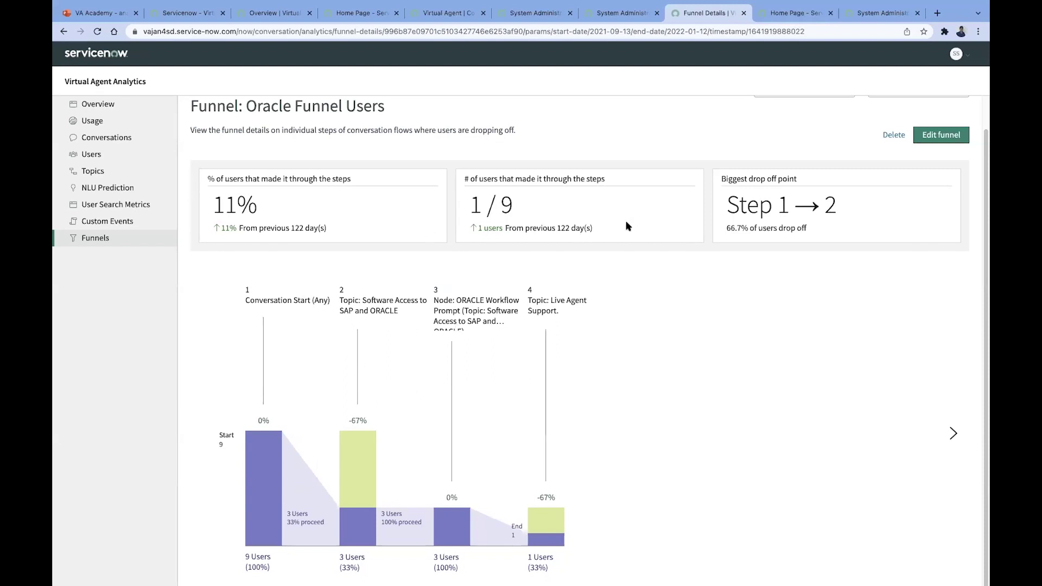
left_click(826, 33)
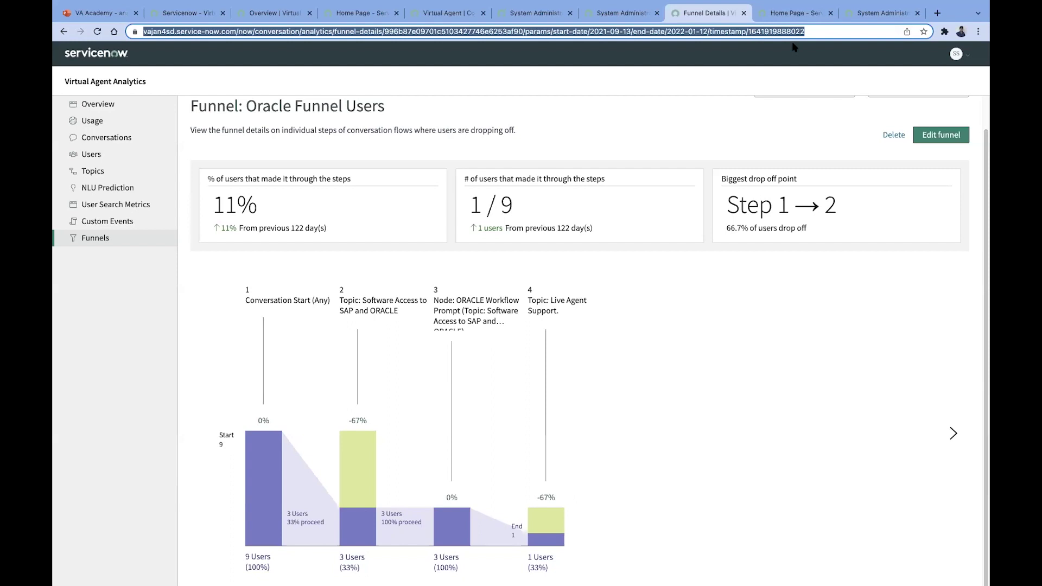
key("Return")
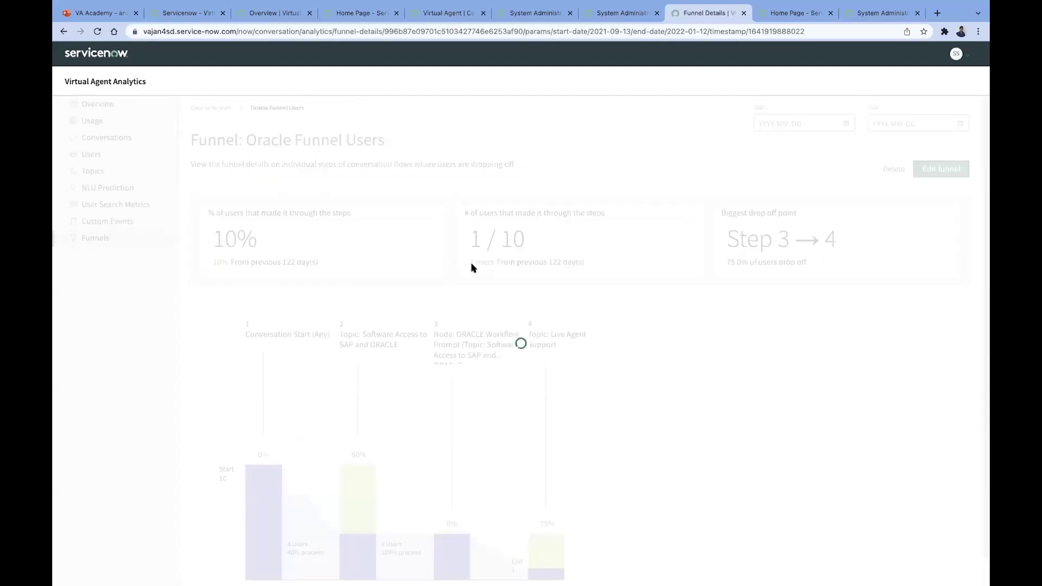
Step: Examine the refreshed funnel's starting and ending users, the share proceeding between steps, and the biggest drop-off point
scroll(503, 421, "down", 1)
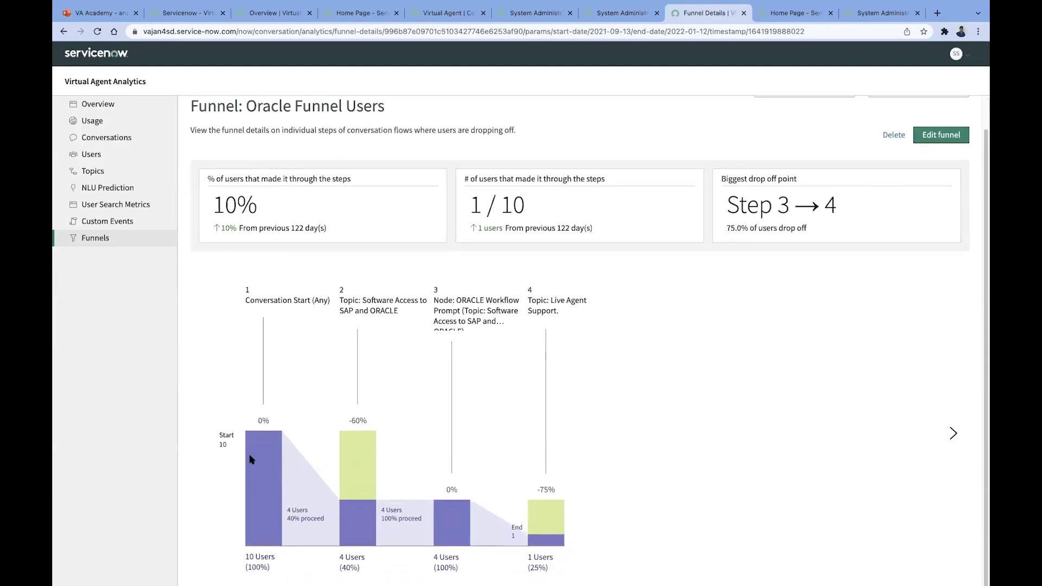
left_click_drag(227, 451, 217, 447)
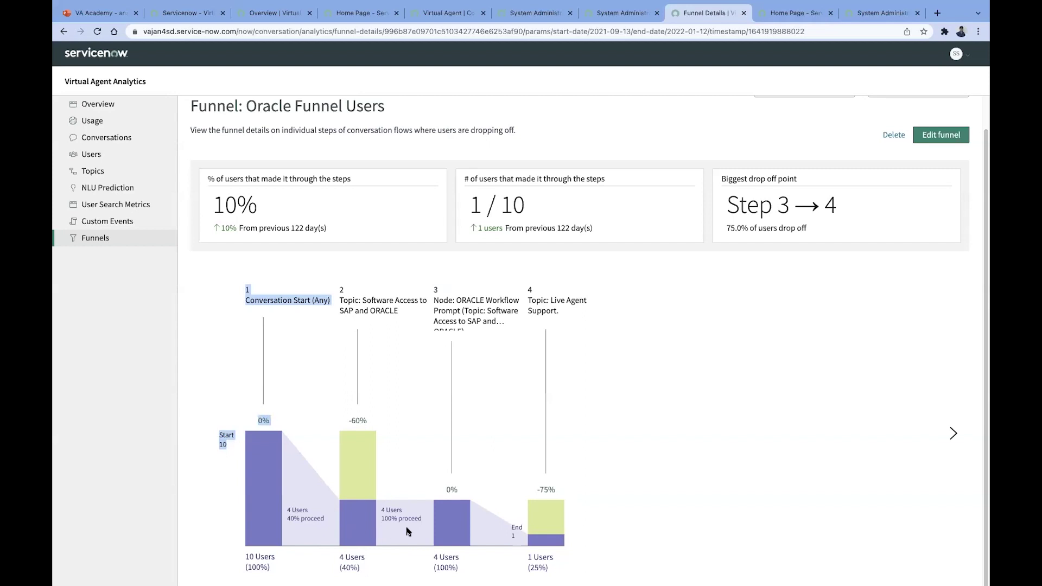
left_click(514, 524)
left_click_drag(515, 539, 515, 537)
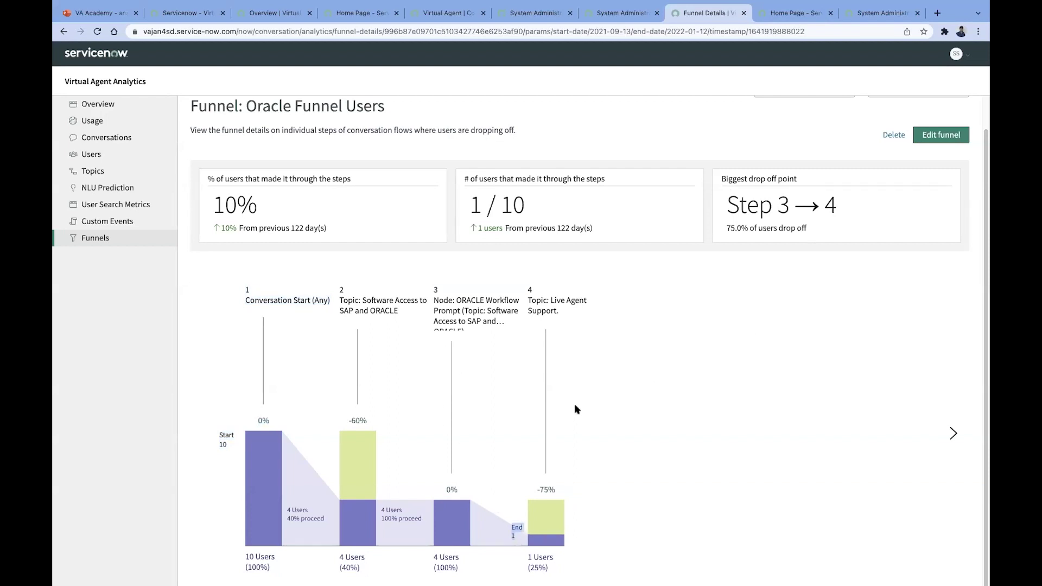
left_click_drag(730, 208, 841, 209)
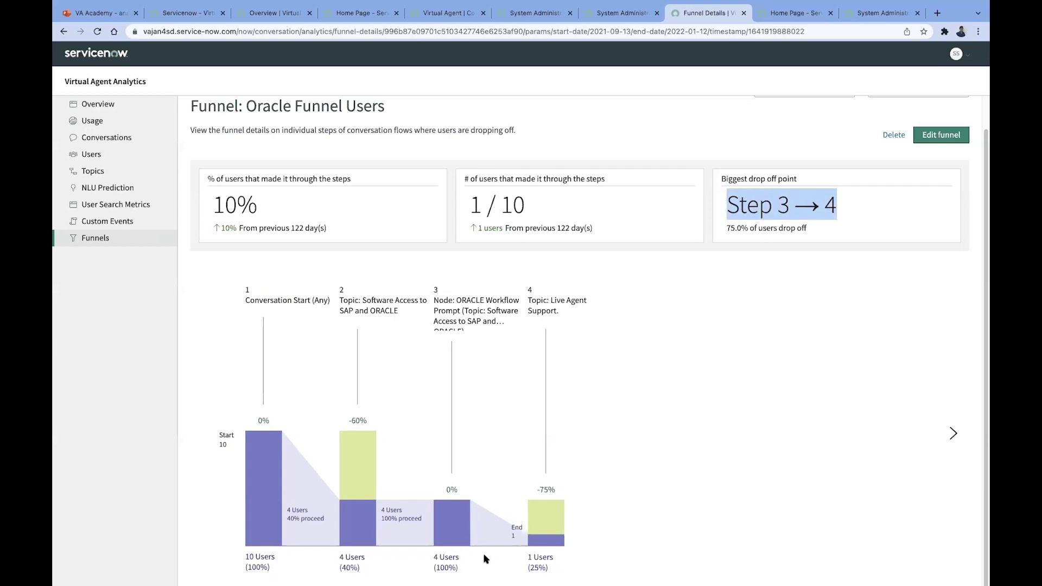
left_click(552, 536)
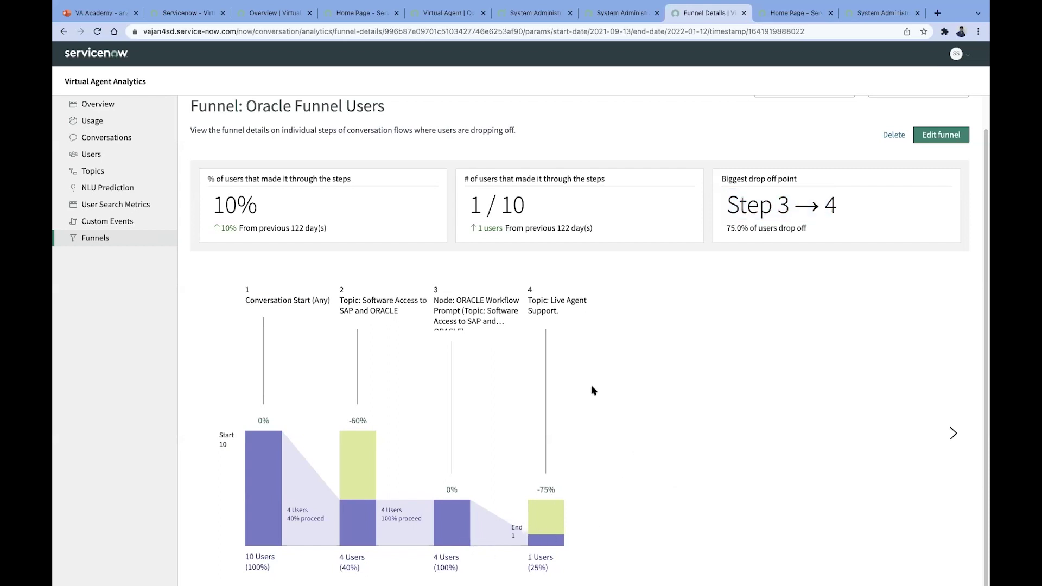